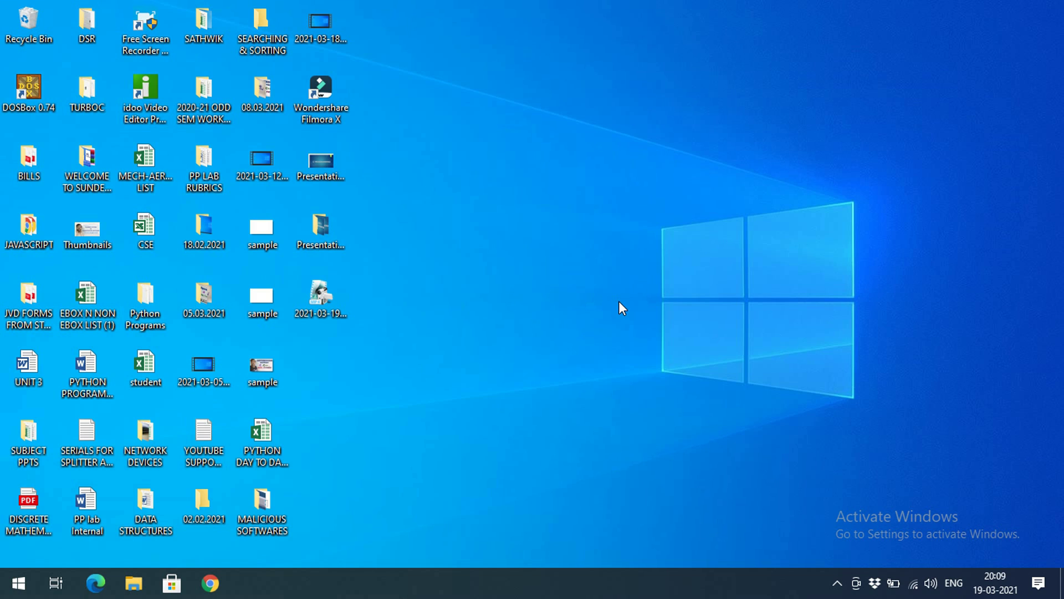
Launch Word by running the winword command.
key(super+r)
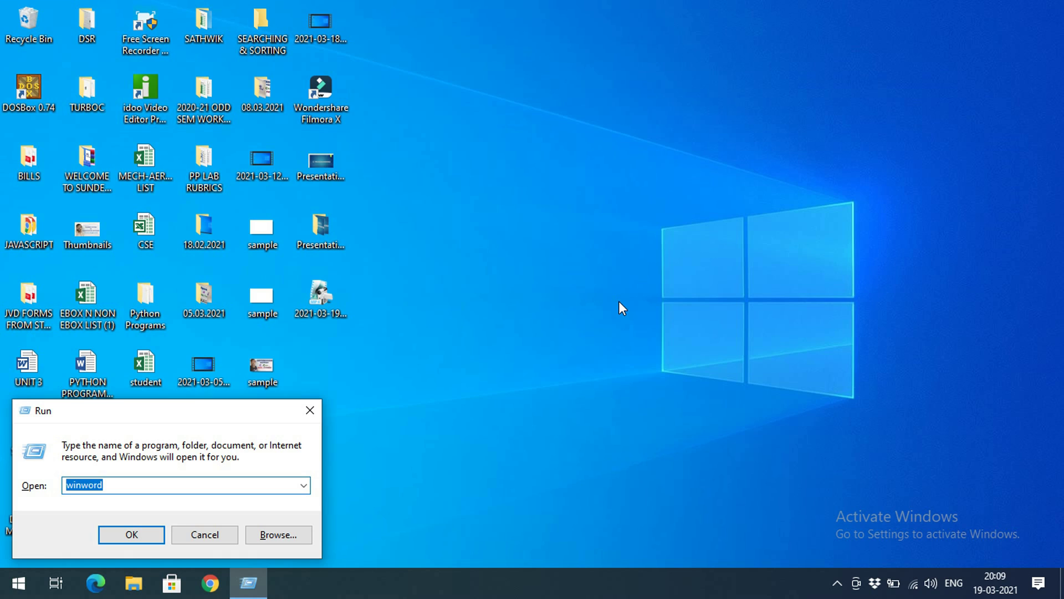
text(winwo)
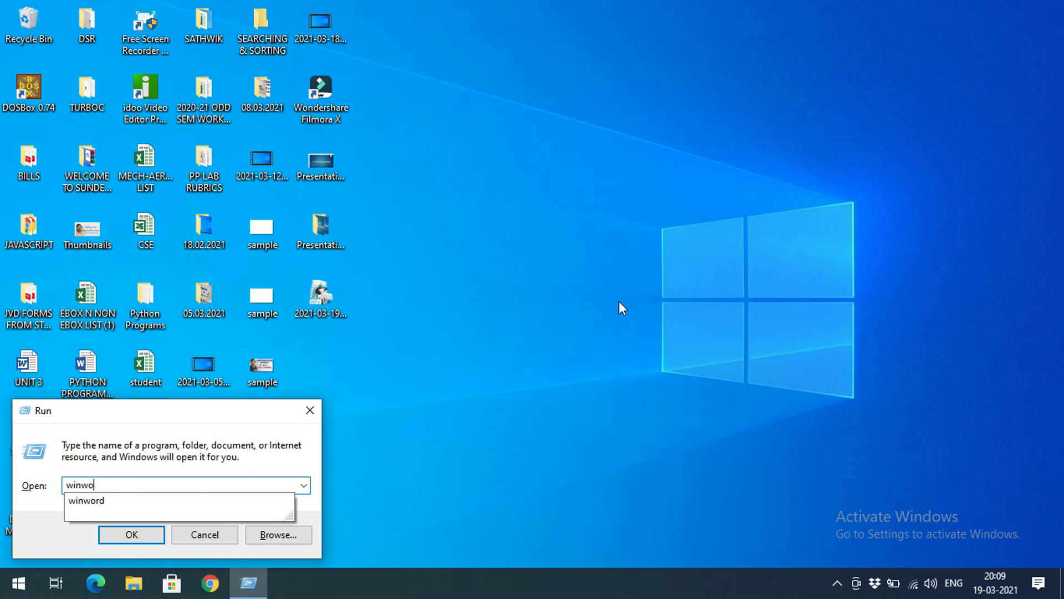
text(rd)
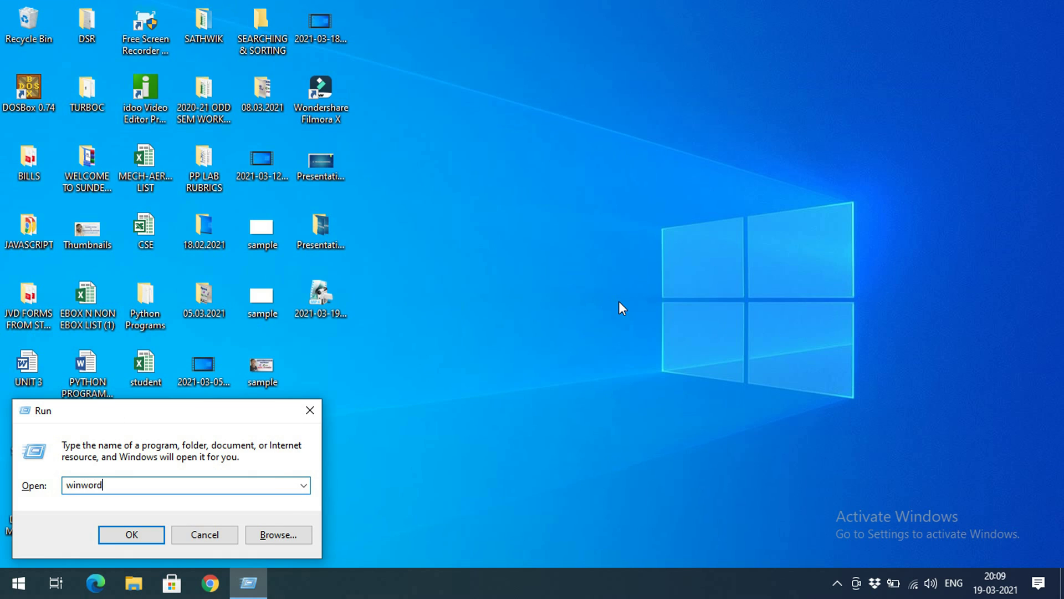
key(Return)
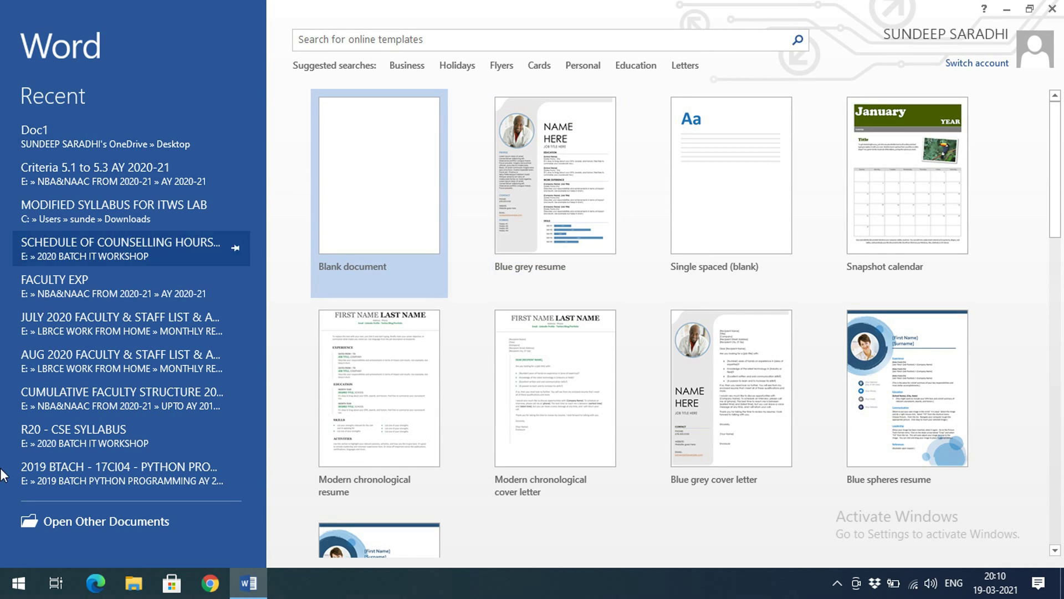
Look up the Microsoft Office 2013 folder in the list of installed programs, and close the list.
click(27, 577)
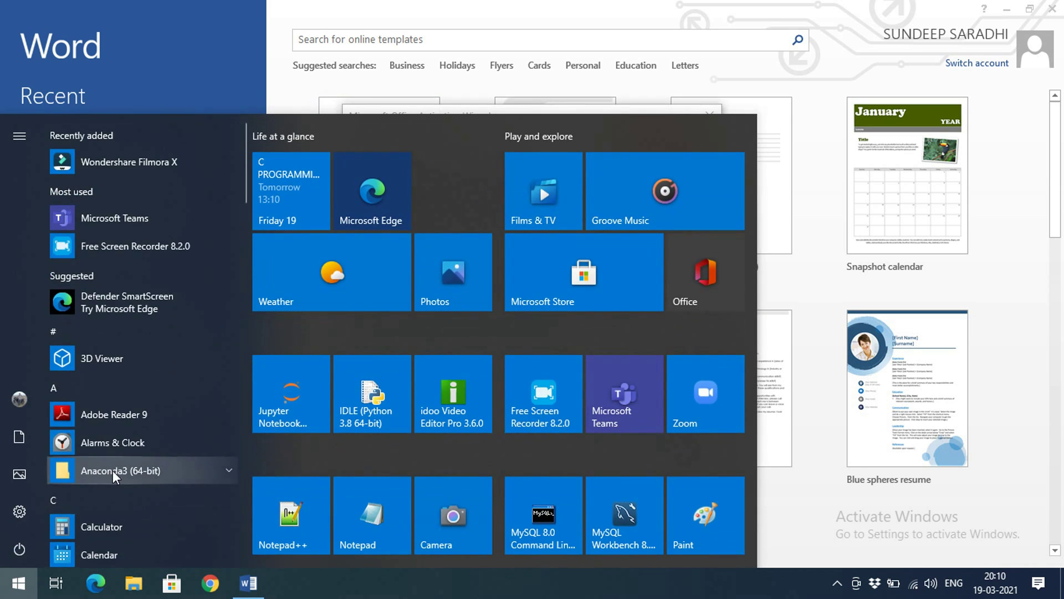
scroll(135, 465, down, 15)
scroll(135, 448, down, 2)
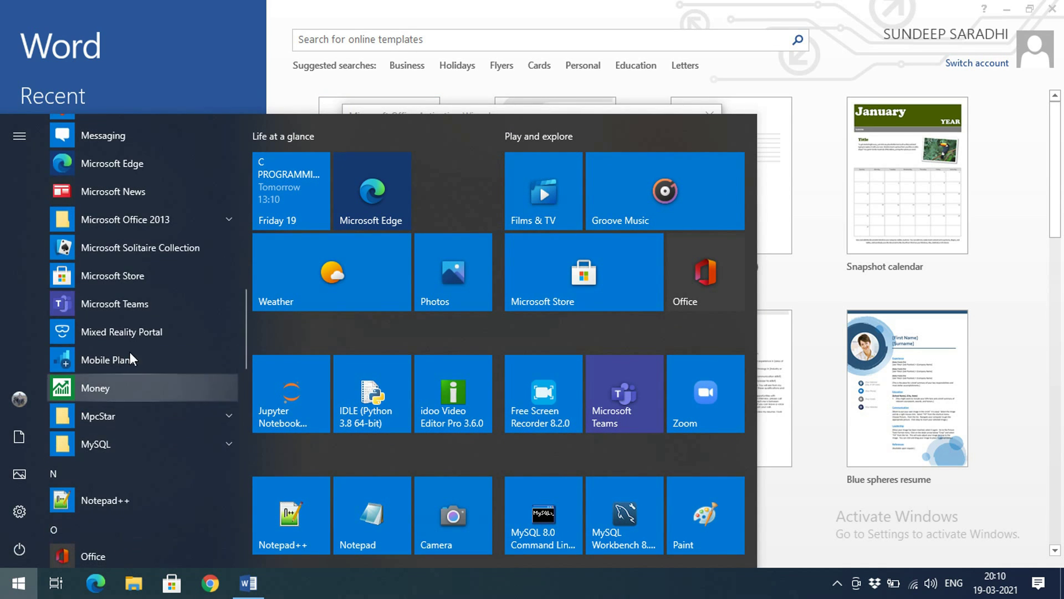
click(226, 216)
click(228, 215)
click(247, 64)
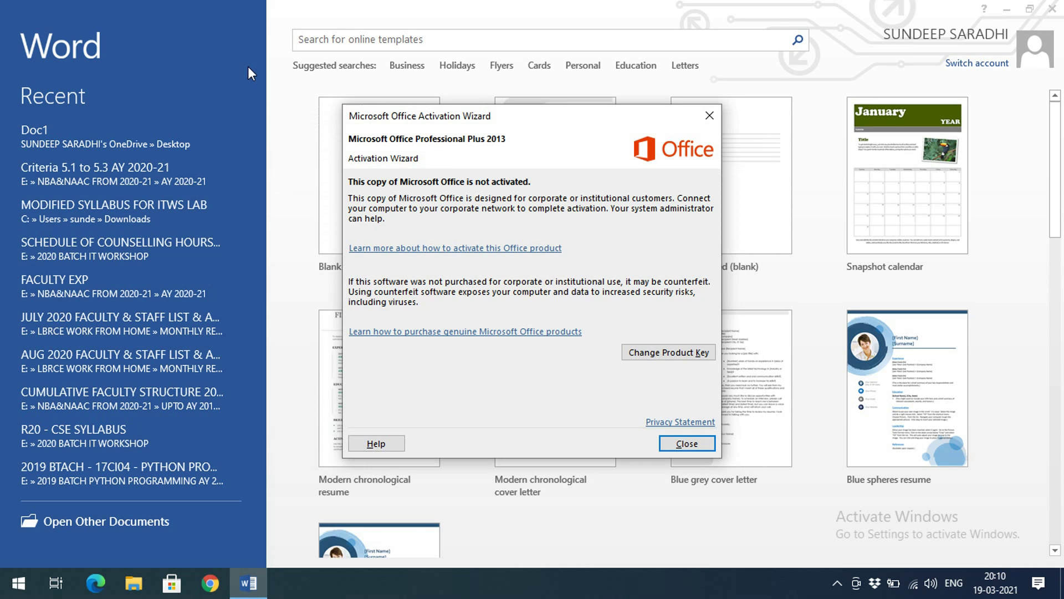
Dismiss the Office activation wizard and browse the document templates offered on the start screen.
click(687, 443)
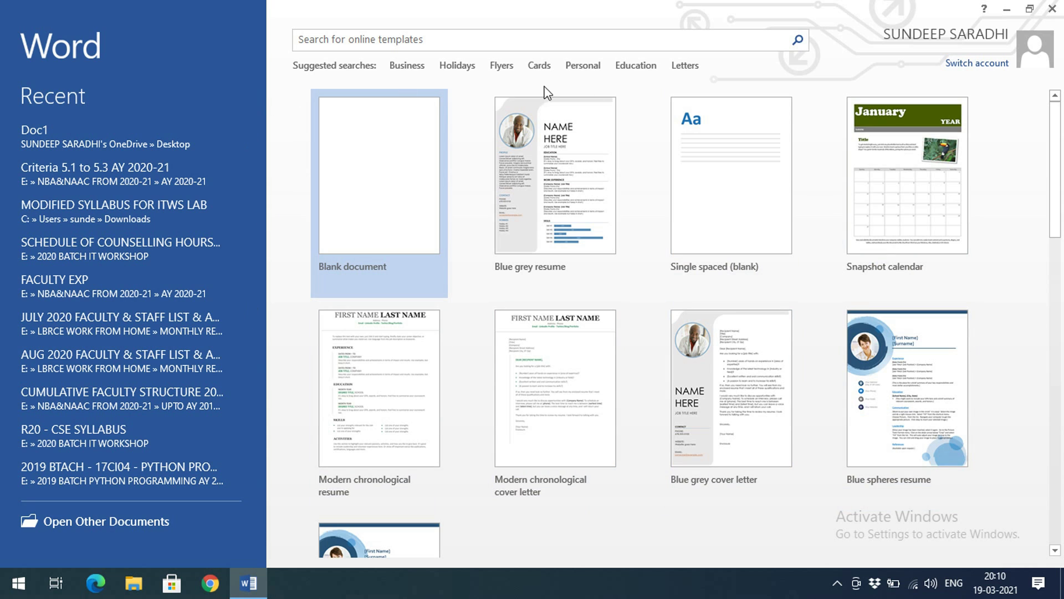
scroll(419, 313, down, 5)
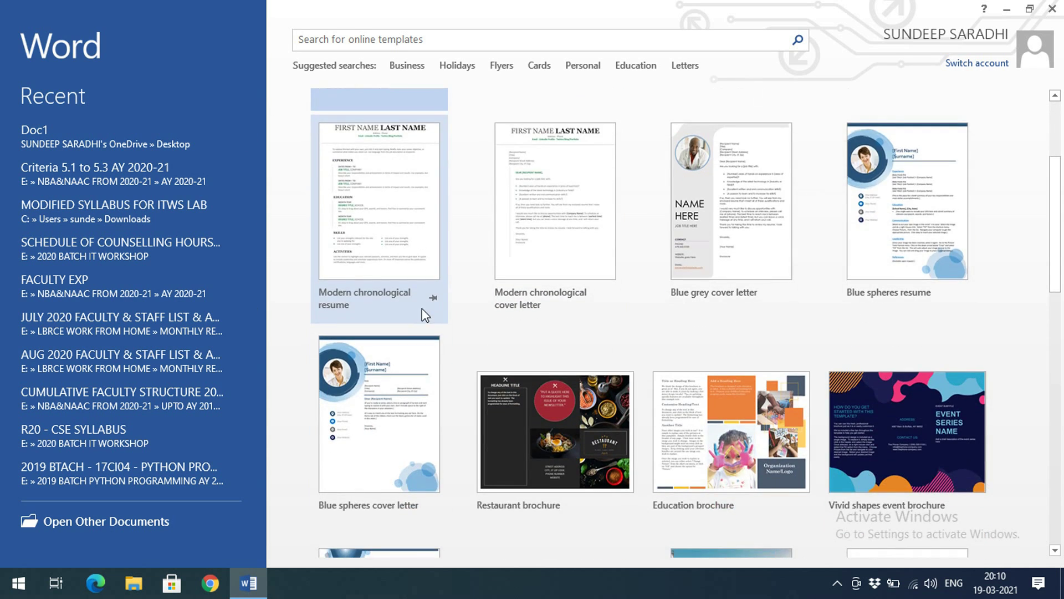
scroll(715, 350, down, 2)
scroll(715, 388, up, 5)
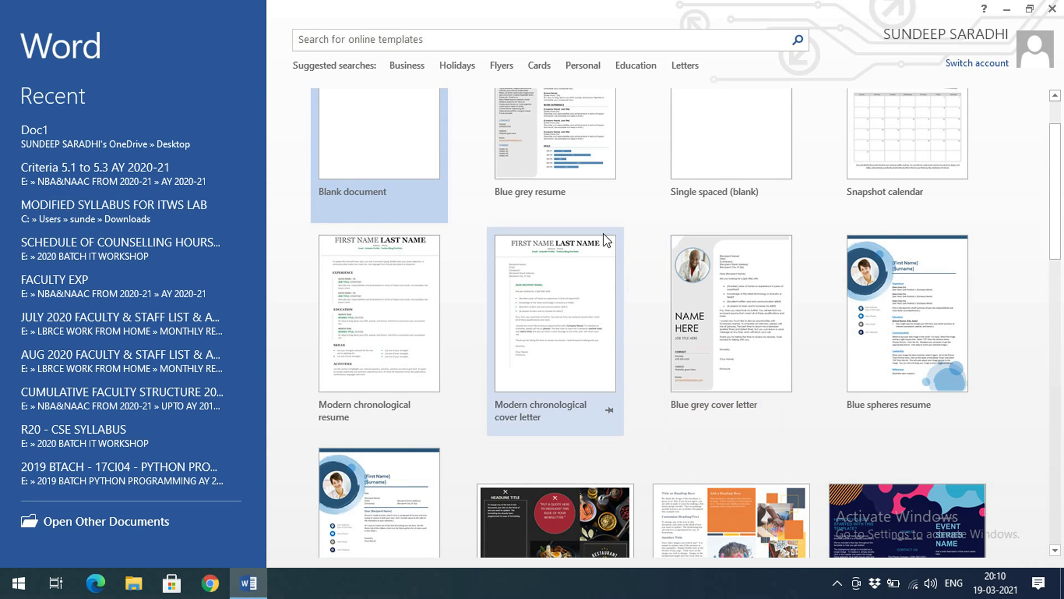
scroll(588, 344, up, 1)
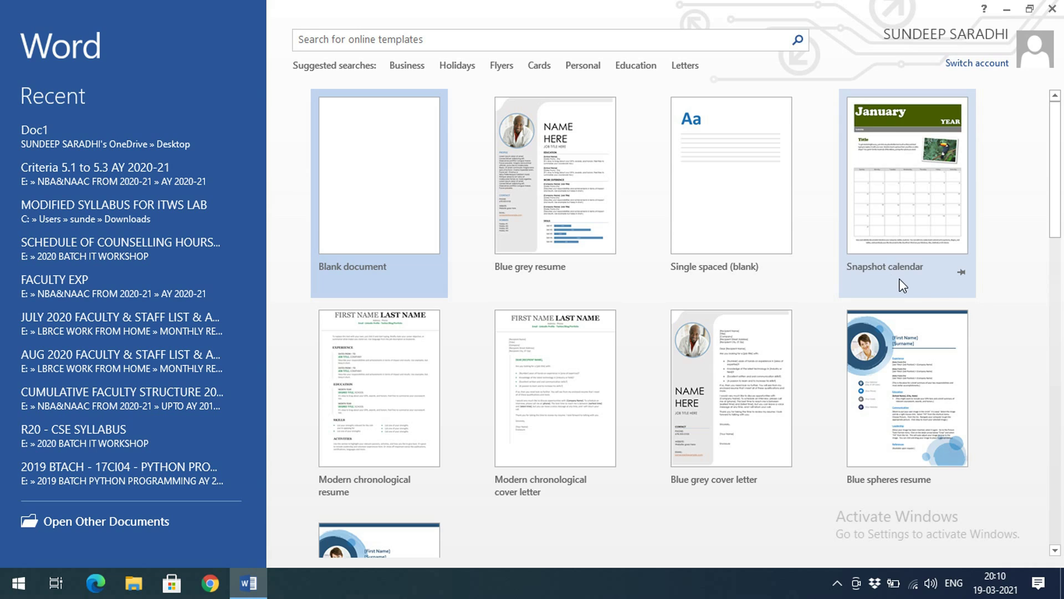
Create a document from the Snapshot calendar template for March 2021.
click(898, 195)
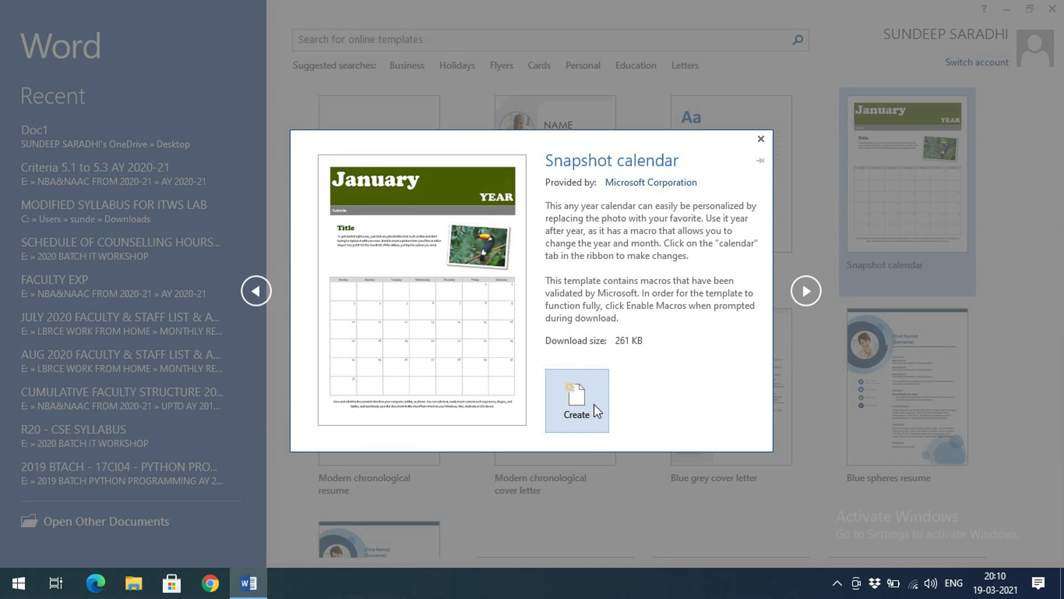
click(579, 409)
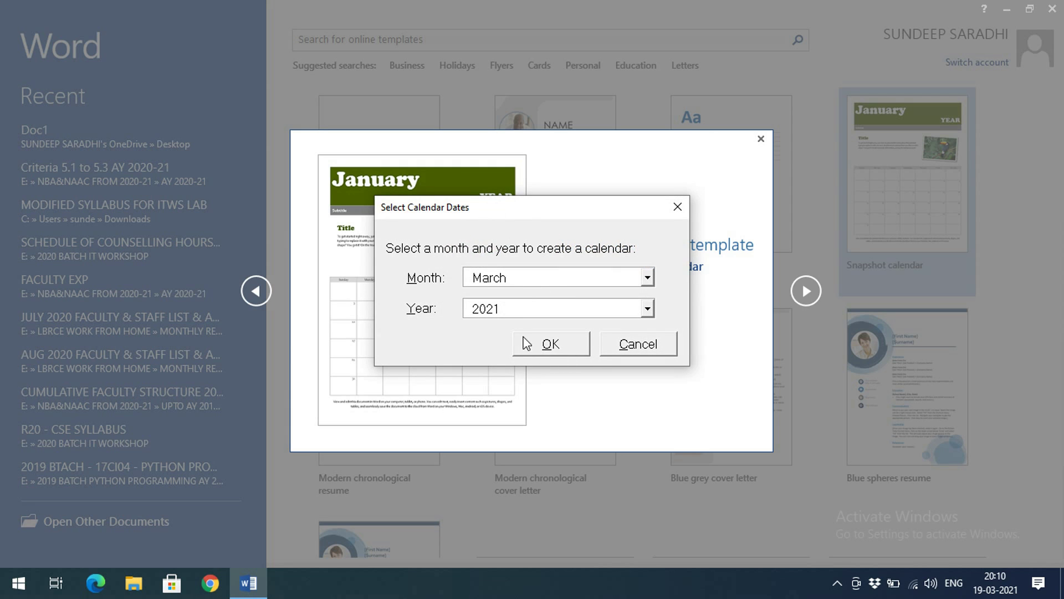
click(543, 346)
click(547, 346)
click(688, 349)
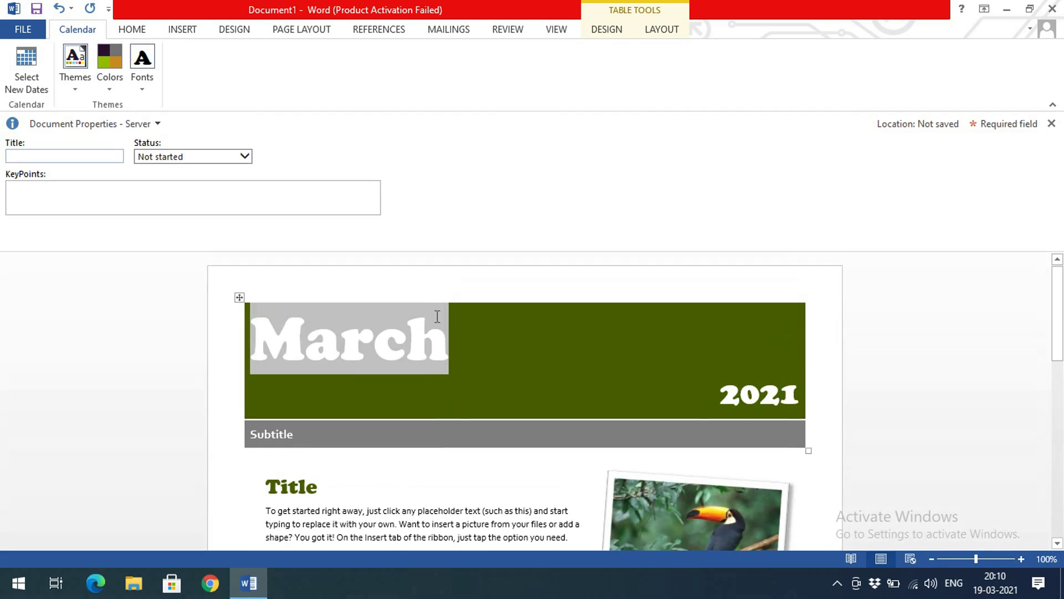
Examine the calendar document's title, placeholder text and date grid.
scroll(426, 326, down, 3)
click(318, 339)
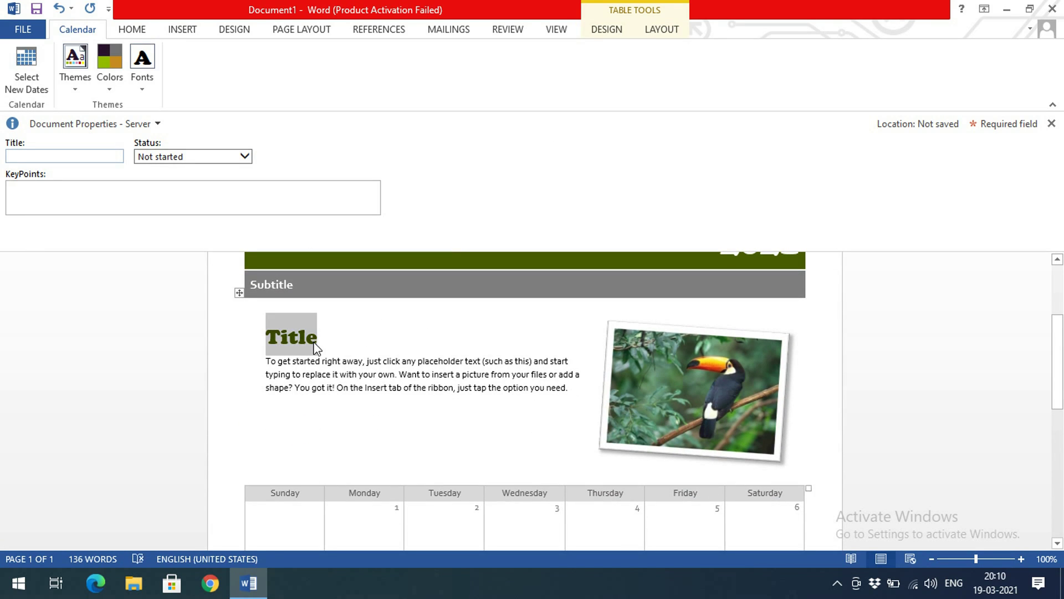
click(309, 373)
scroll(444, 349, down, 5)
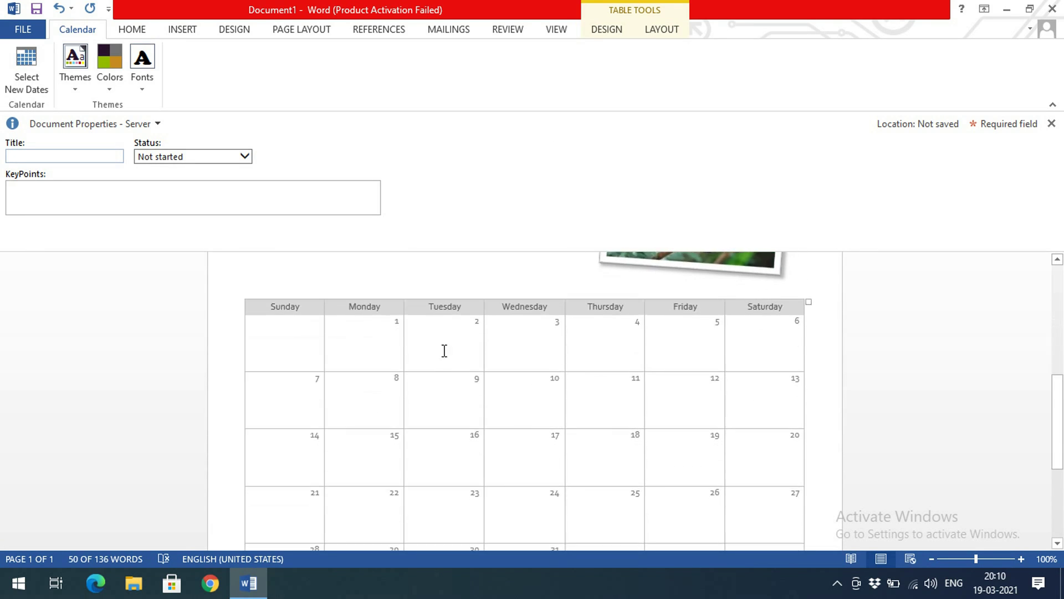
scroll(448, 355, up, 2)
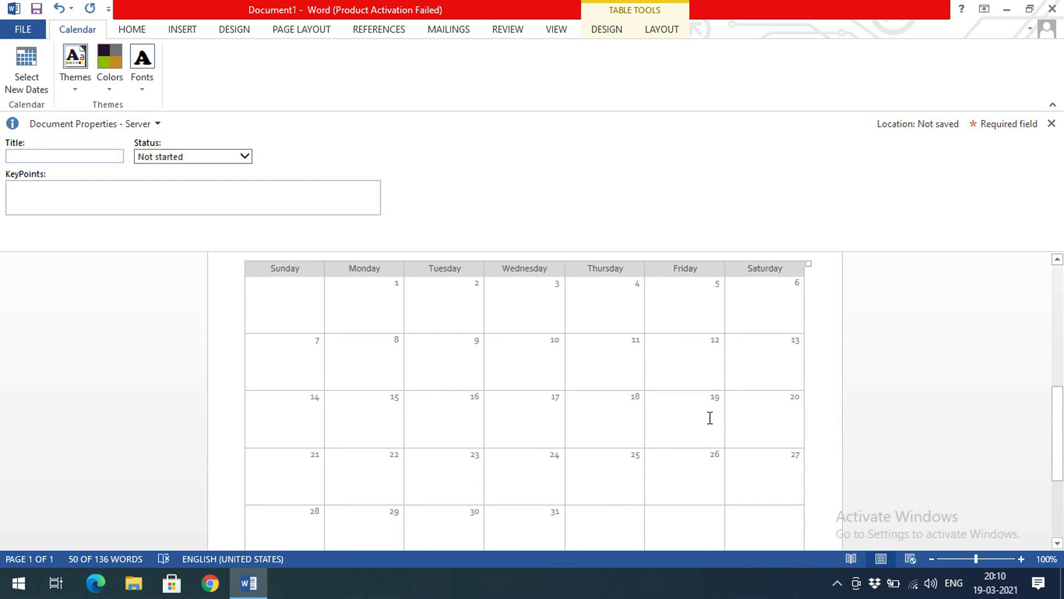
scroll(710, 418, down, 4)
scroll(697, 404, up, 10)
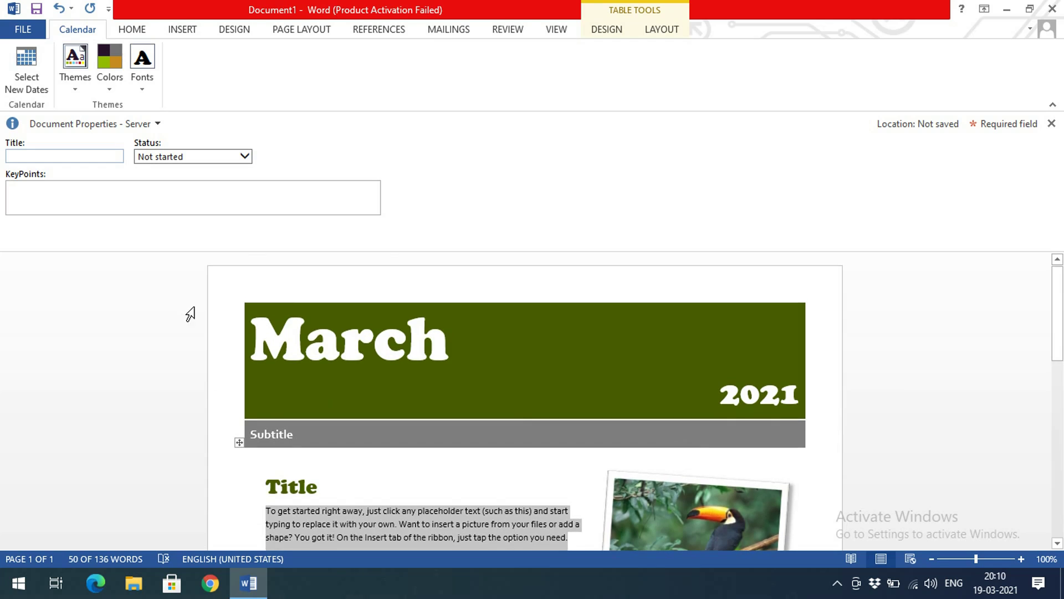
Close the calendar document without saving it.
click(1051, 8)
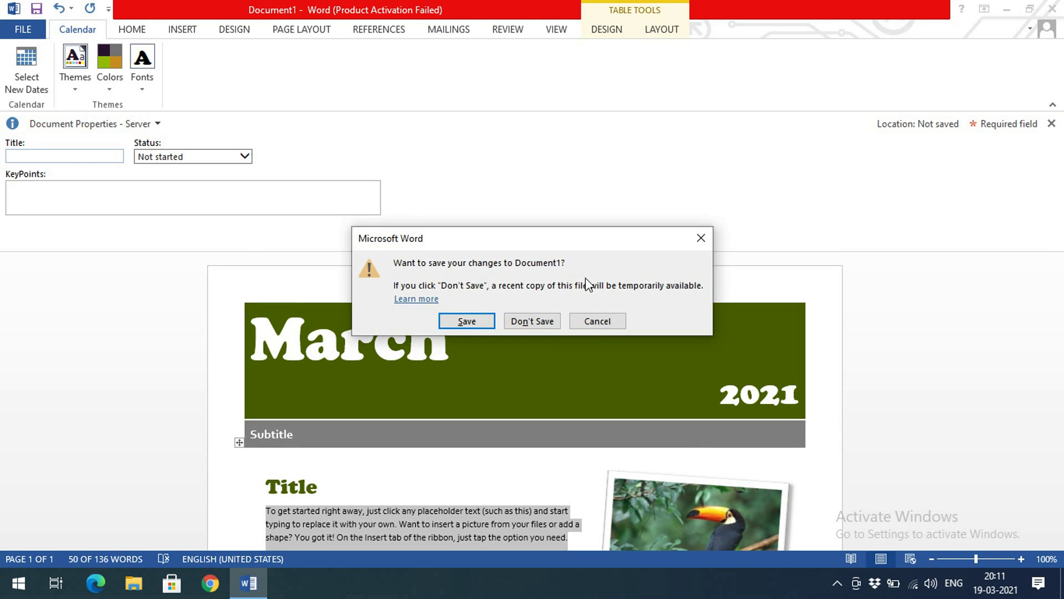
click(524, 323)
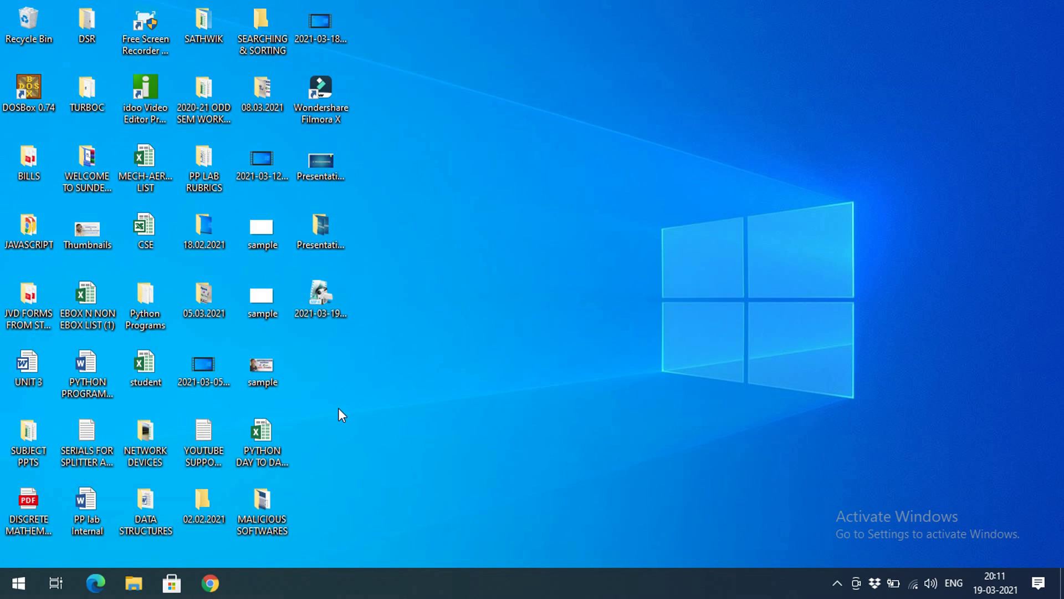
Relaunch Word, dismiss the activation wizard and create a blank document.
key(super+r)
key(Return)
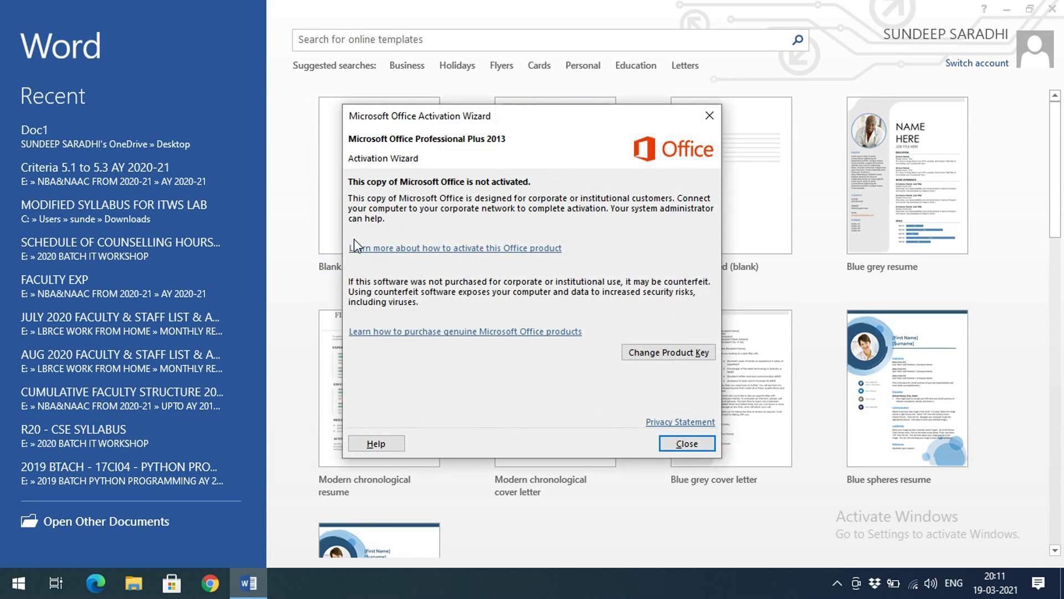
click(682, 443)
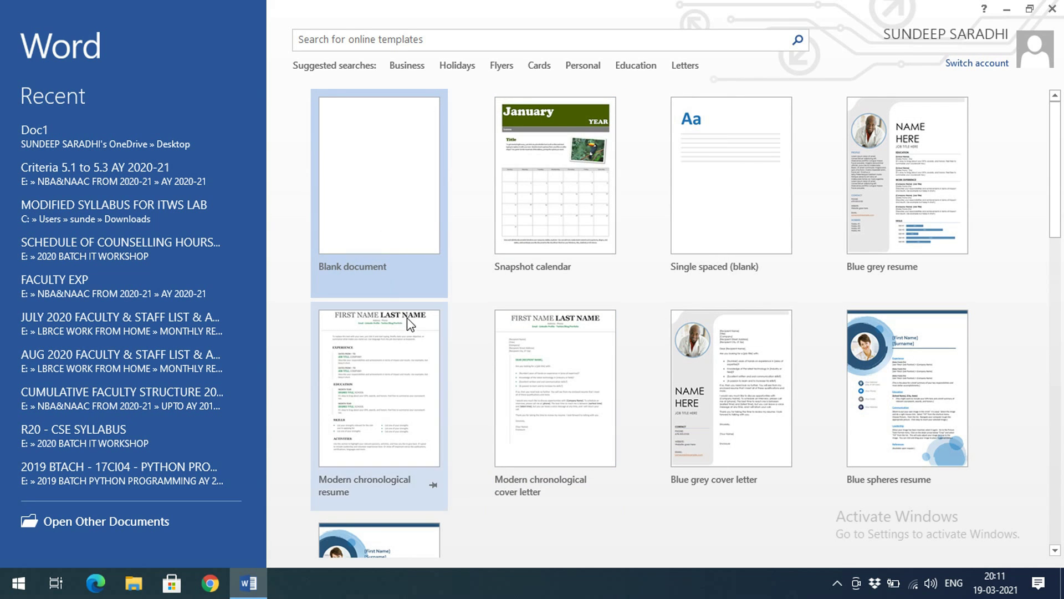
click(399, 194)
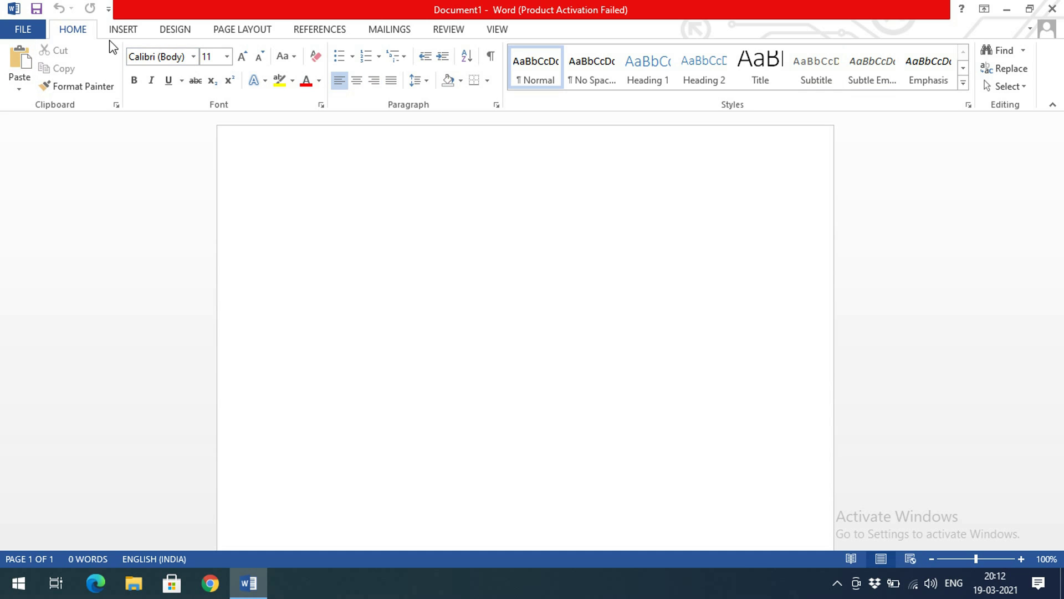
Examine the Insert, Design, Page Layout, References, Mailings, Review and View command sets, and return to the Home commands.
click(124, 31)
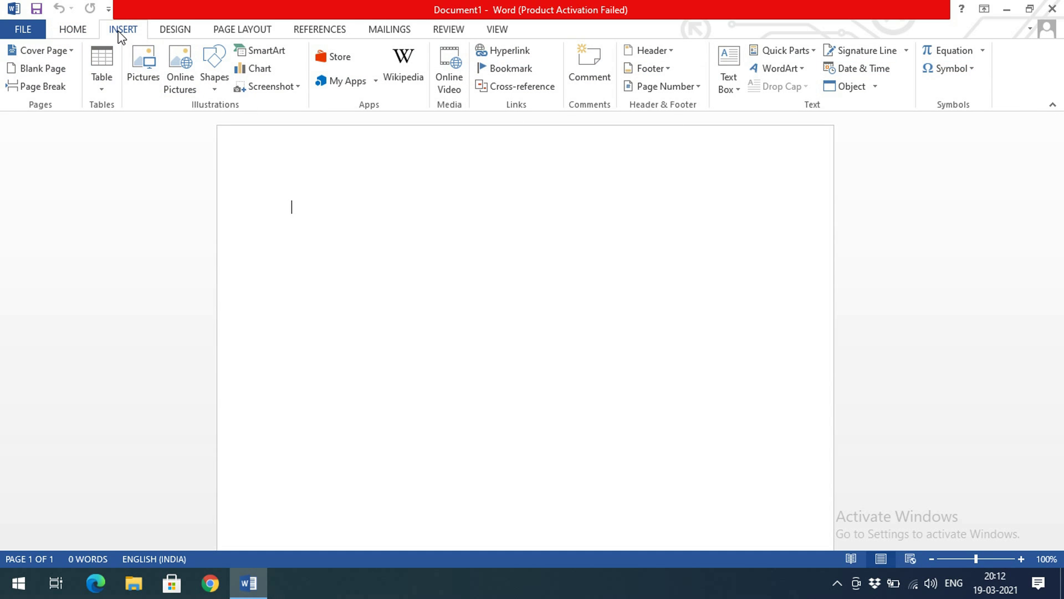
click(177, 30)
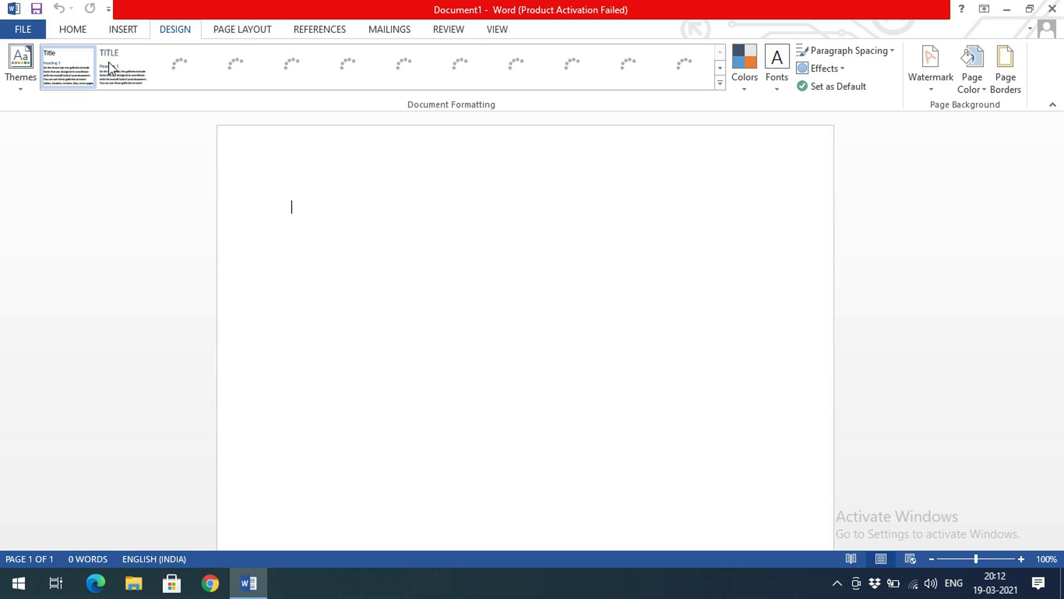
click(234, 32)
click(316, 30)
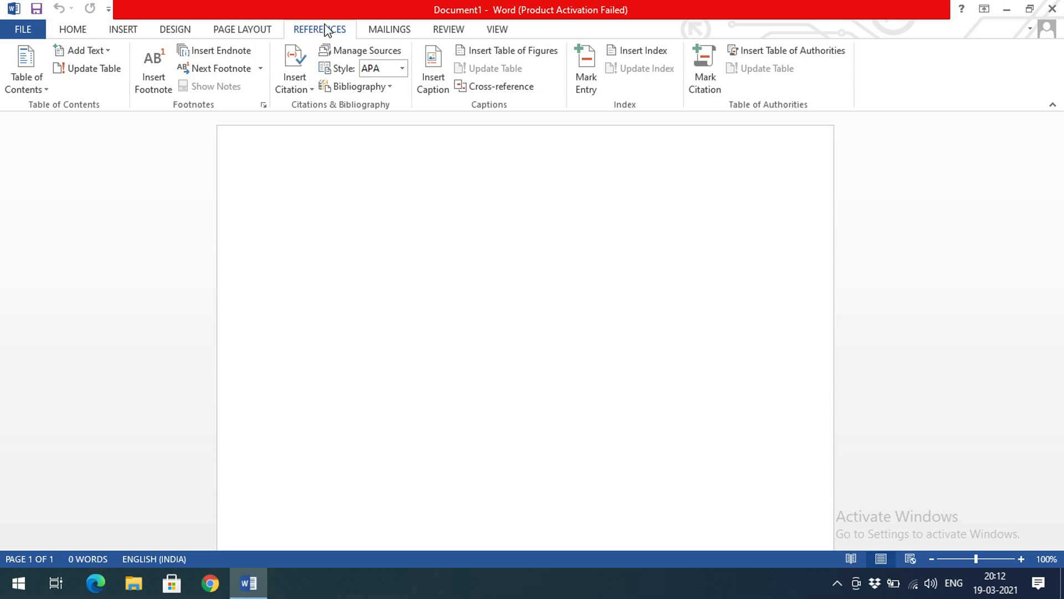
click(389, 31)
click(451, 30)
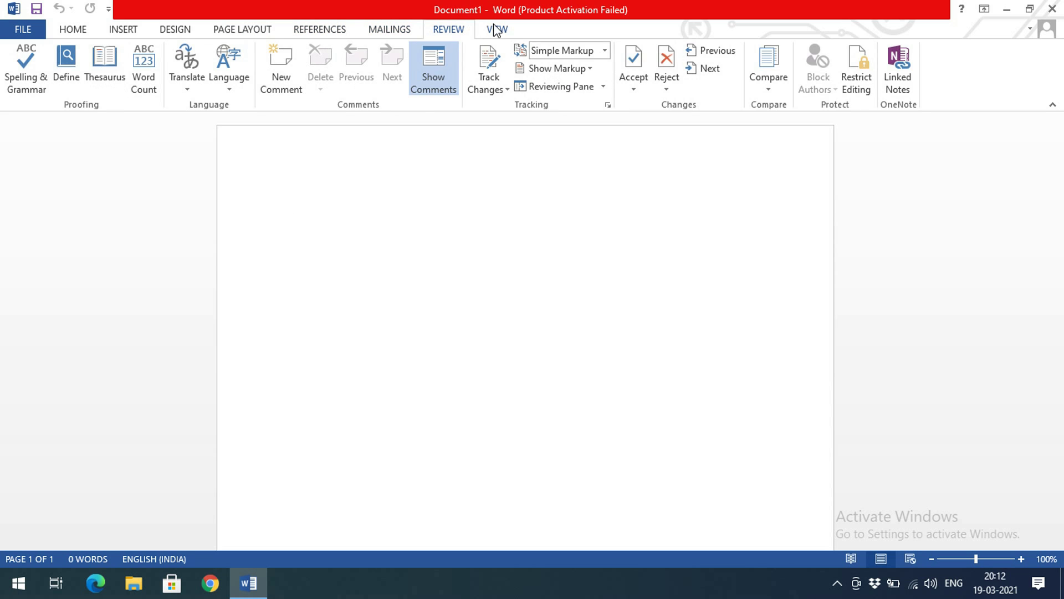
click(497, 30)
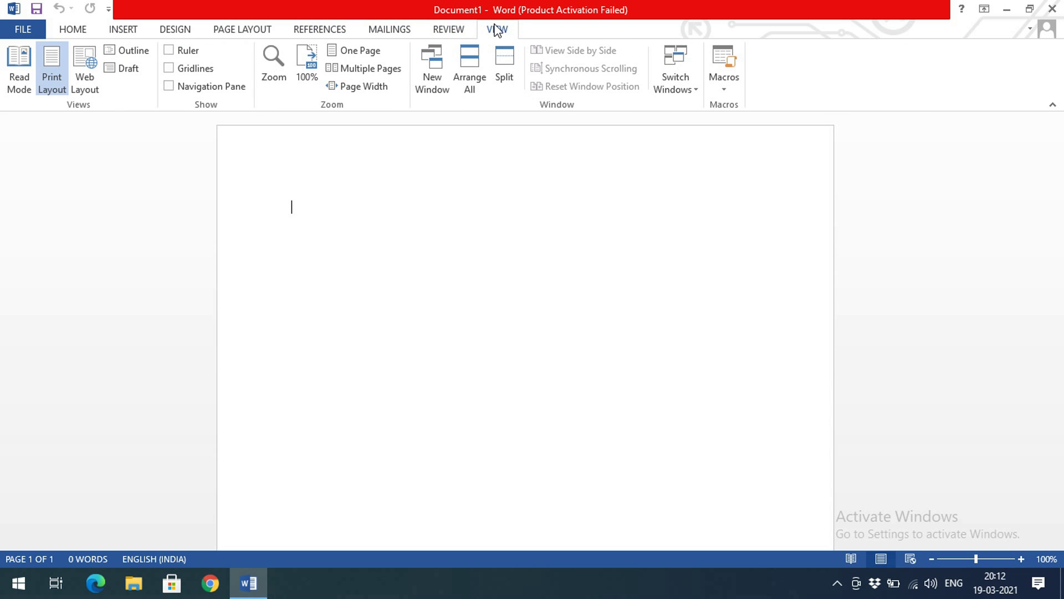
click(67, 34)
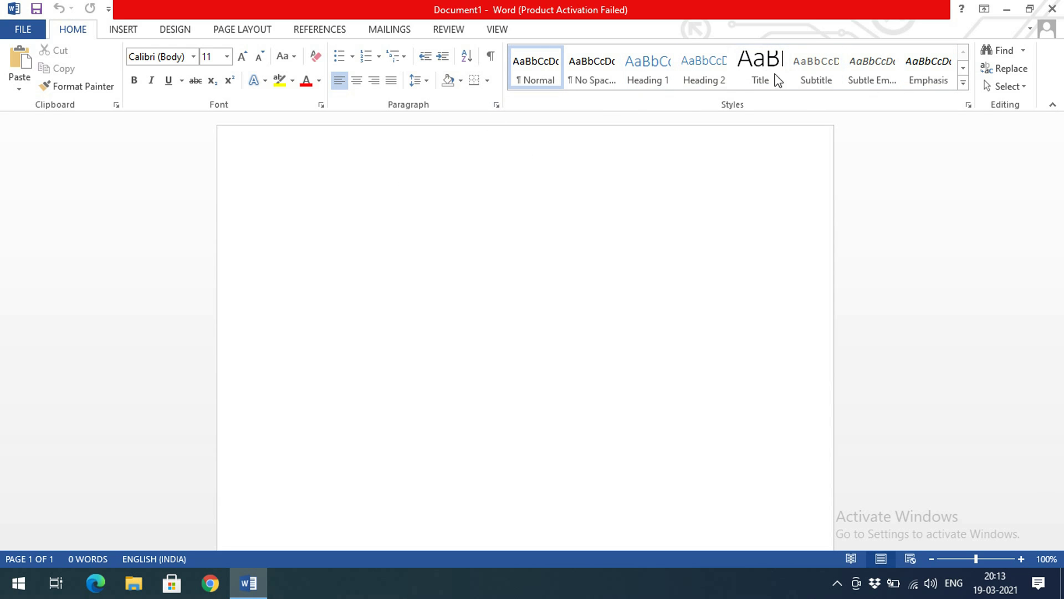
Show the Office Clipboard contents and close them again.
scroll(799, 77, down, 1)
scroll(798, 77, up, 1)
click(115, 105)
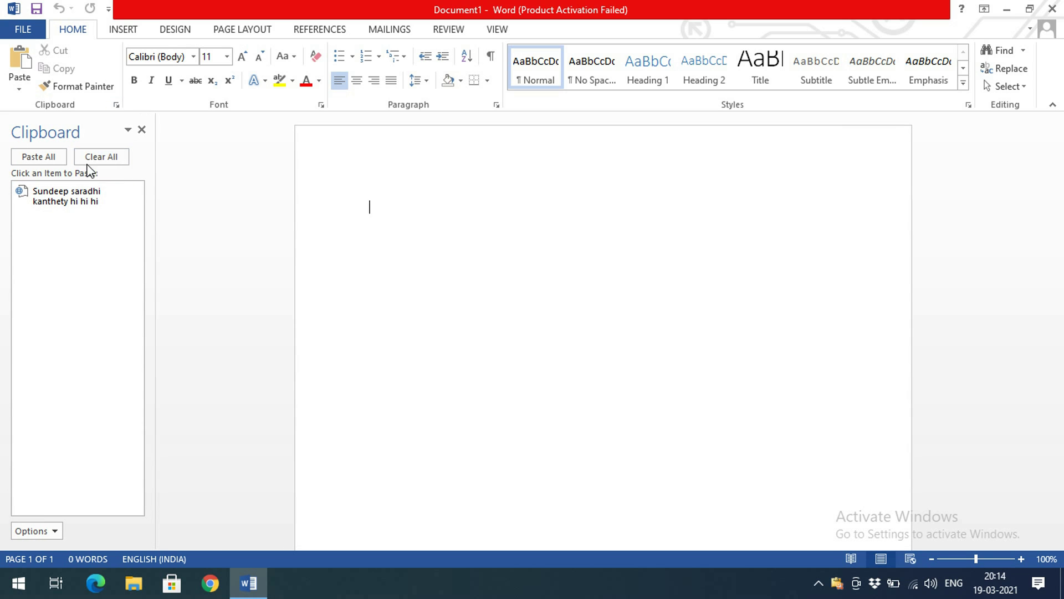
click(142, 129)
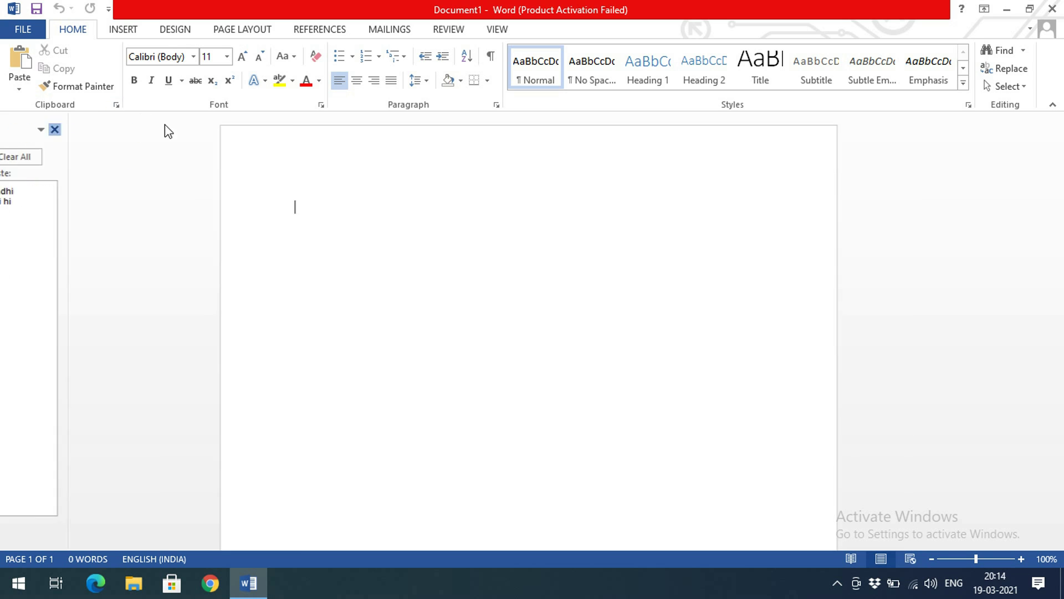
Examine the basic and advanced character settings in the Font dialog, and close it without changing anything.
click(322, 105)
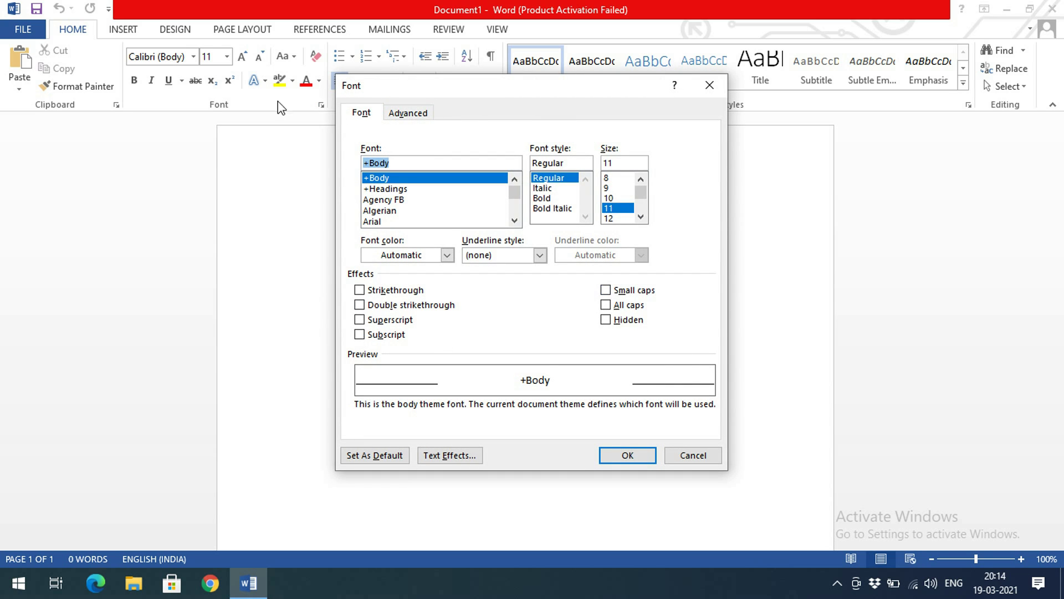
click(410, 113)
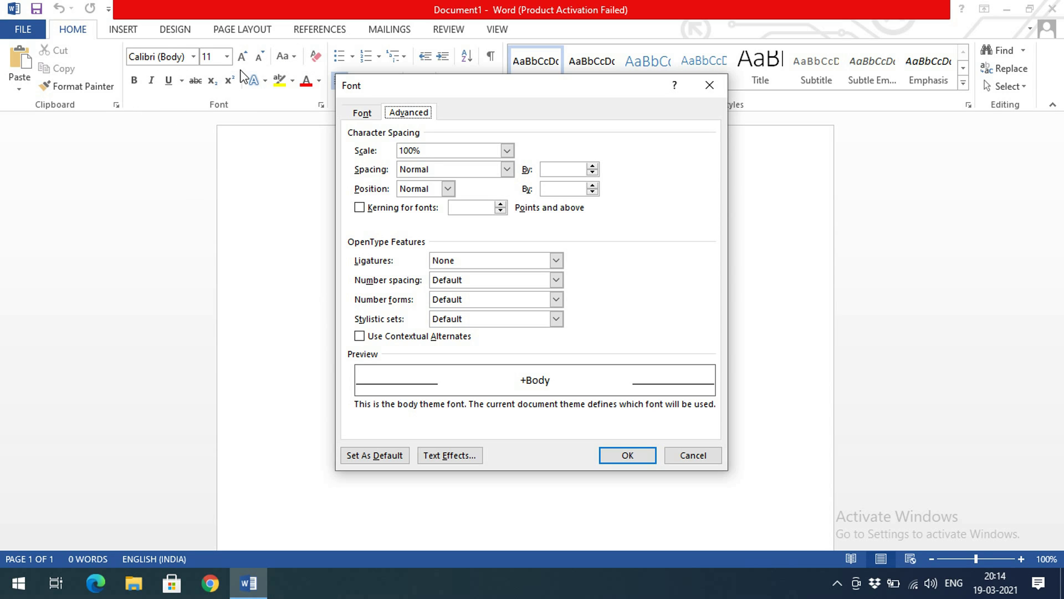
click(712, 457)
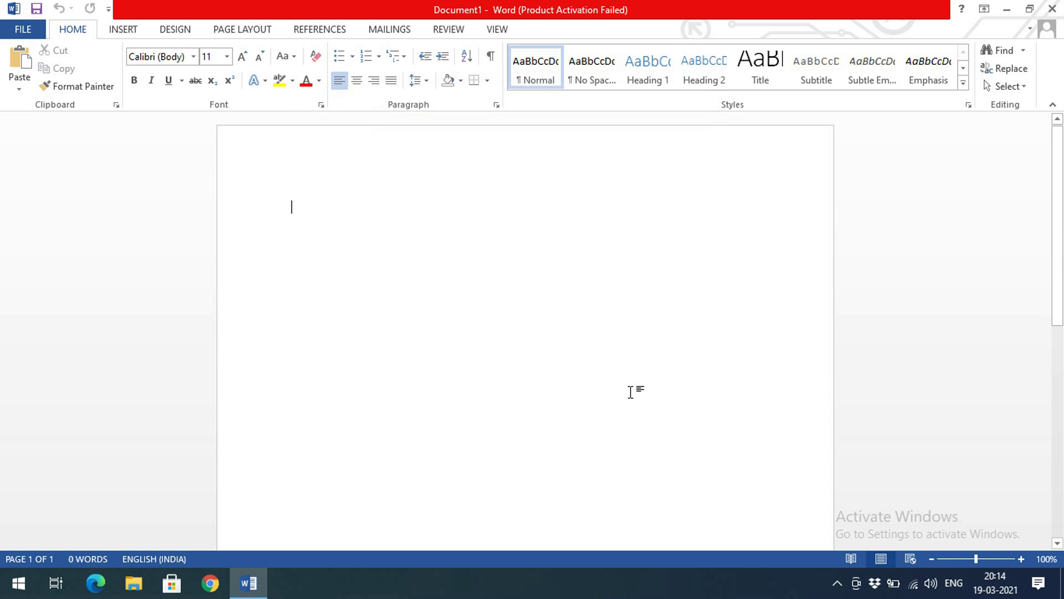
click(322, 106)
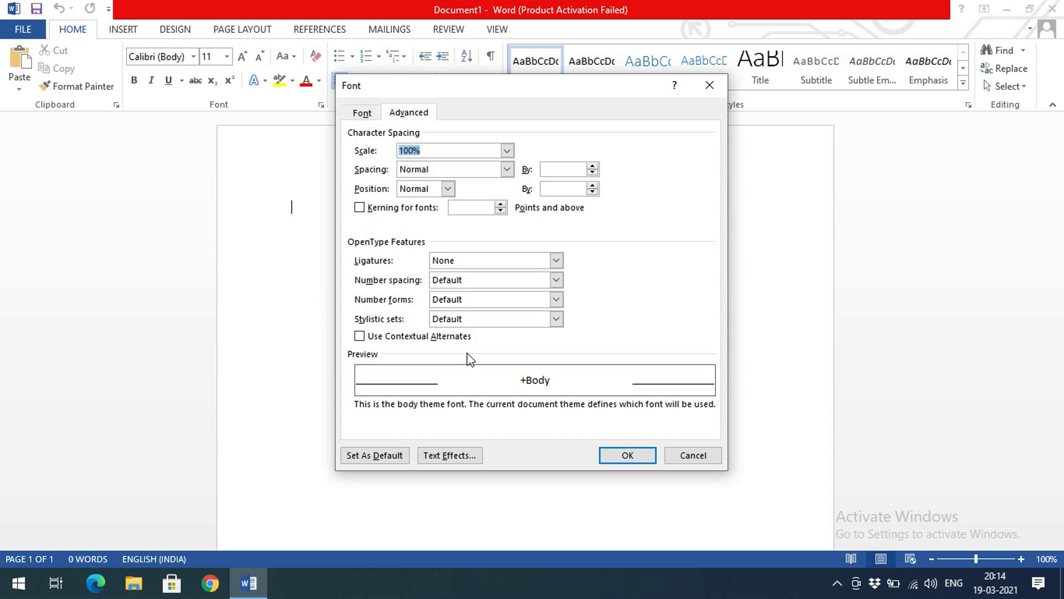
click(362, 113)
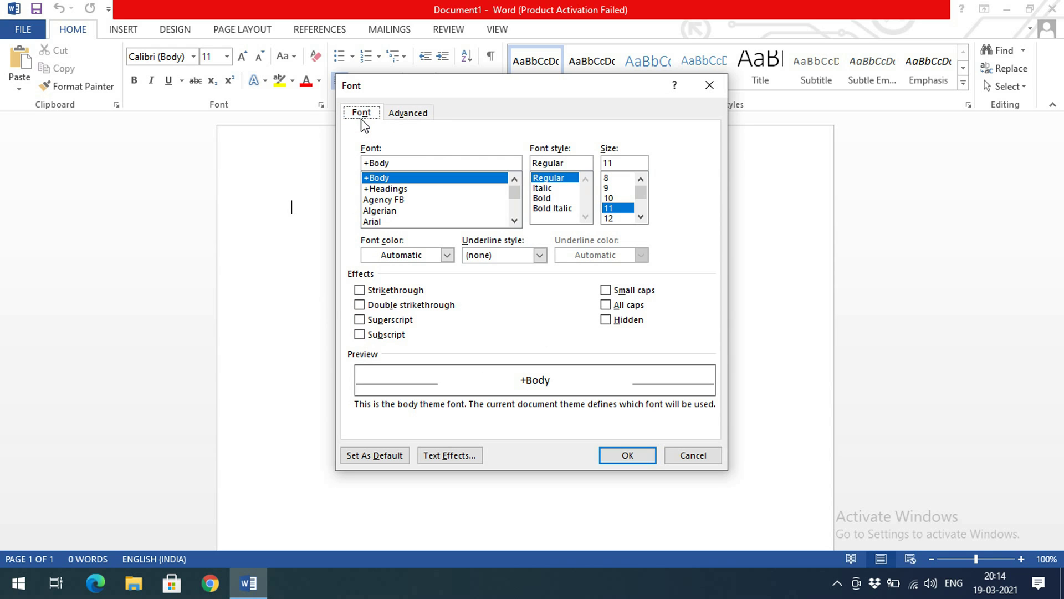
click(710, 456)
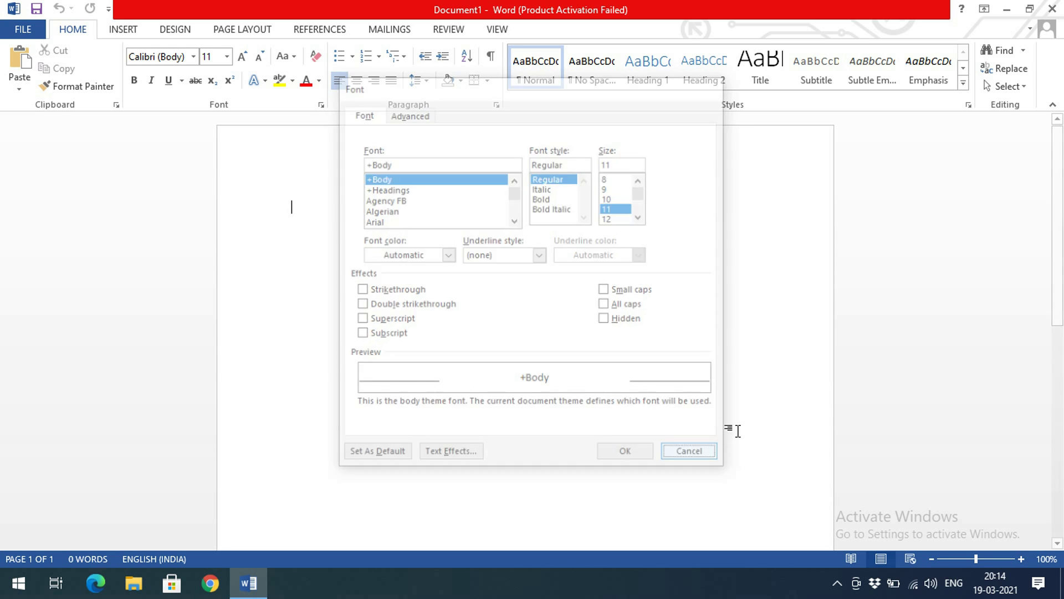
Open the Paragraph settings, show the list of available styles, and close it again.
click(496, 105)
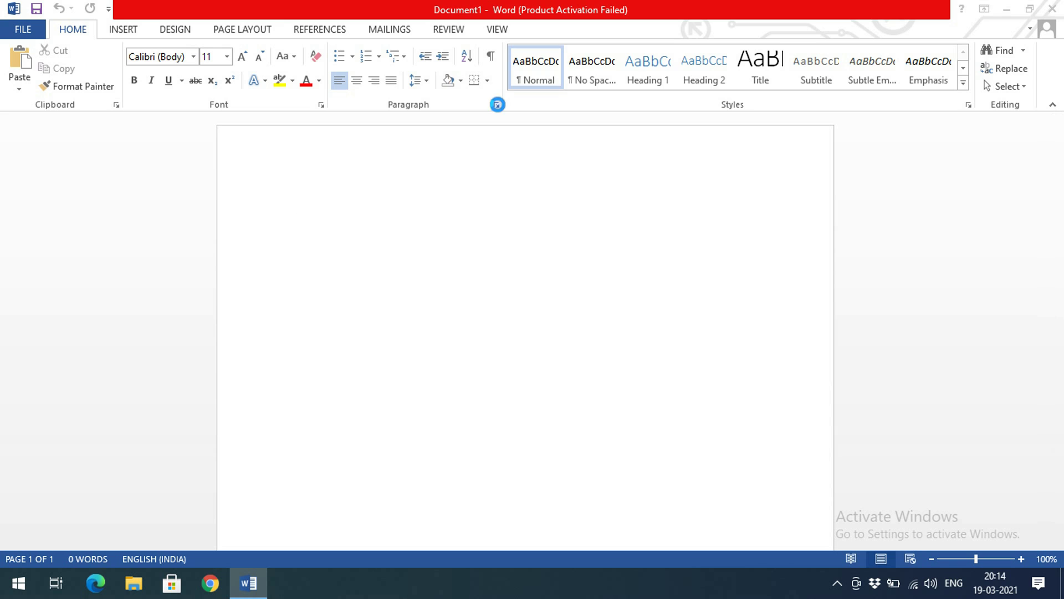
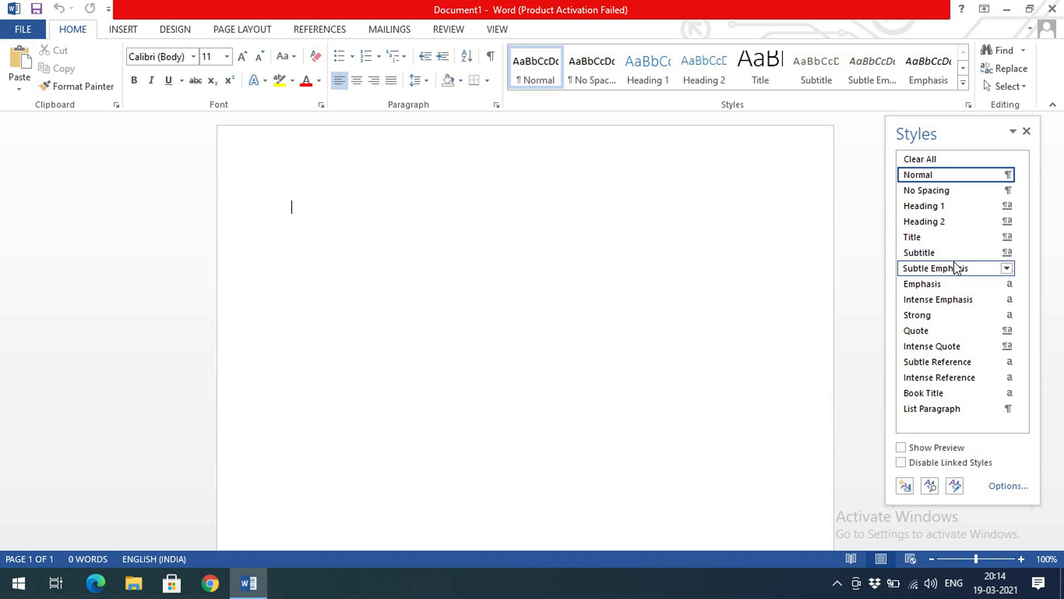
click(1027, 131)
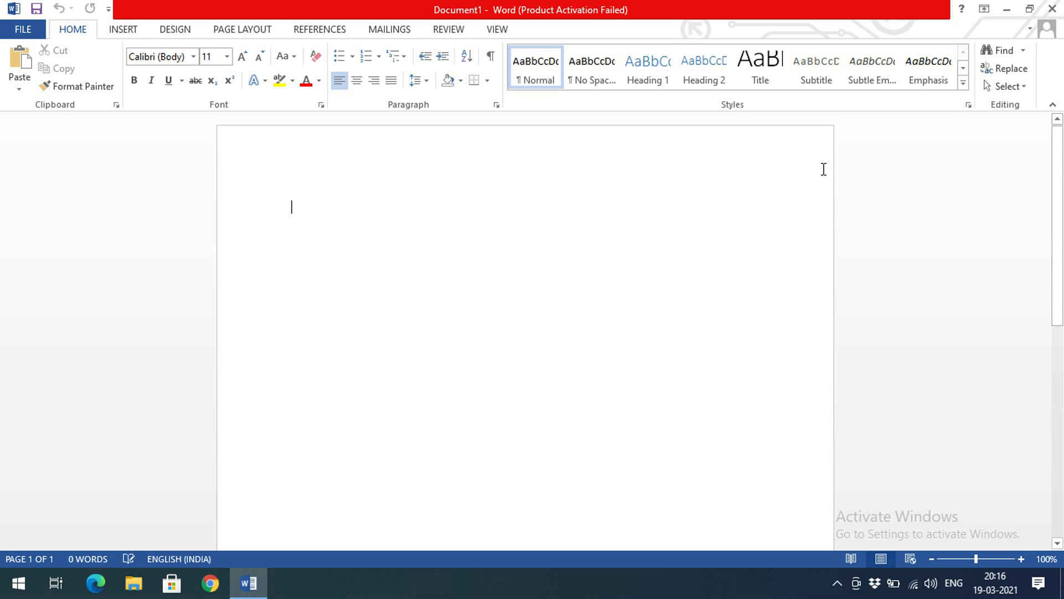
Write the opening sentence "Hi Welcome to" followed by the presenter's name and "Youtube channel." in the blank document.
scroll(697, 205, down, 5)
scroll(659, 231, up, 5)
text(Hi Welcom)
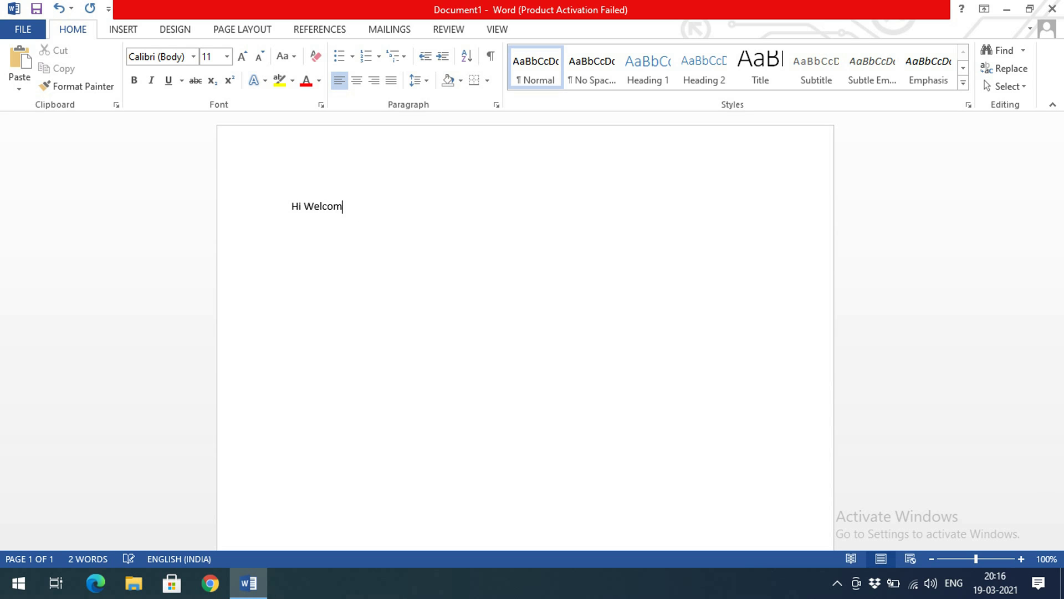
text(e to Sundeep Saradh)
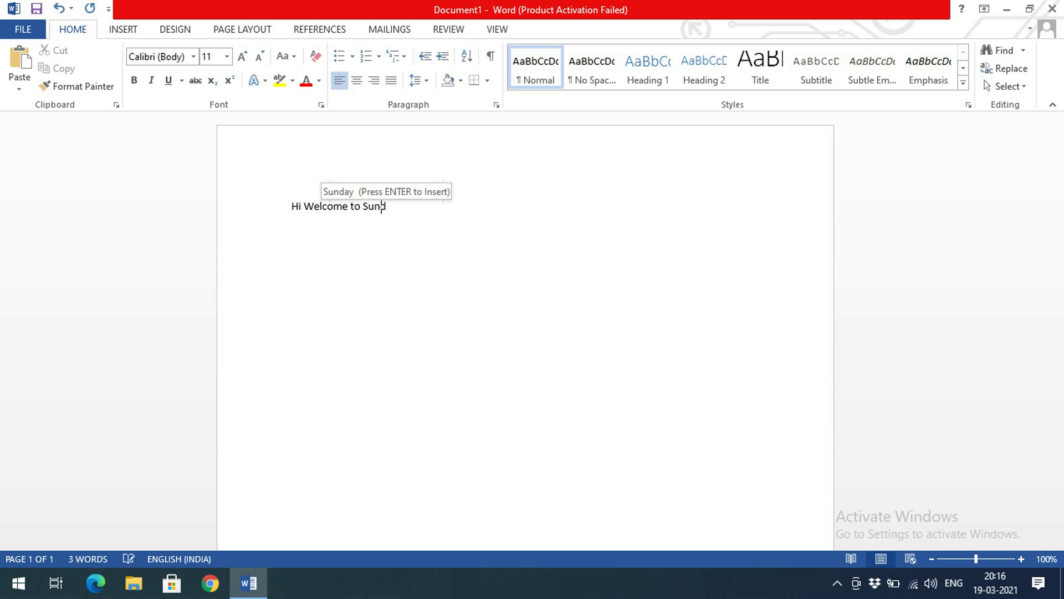
text(i )
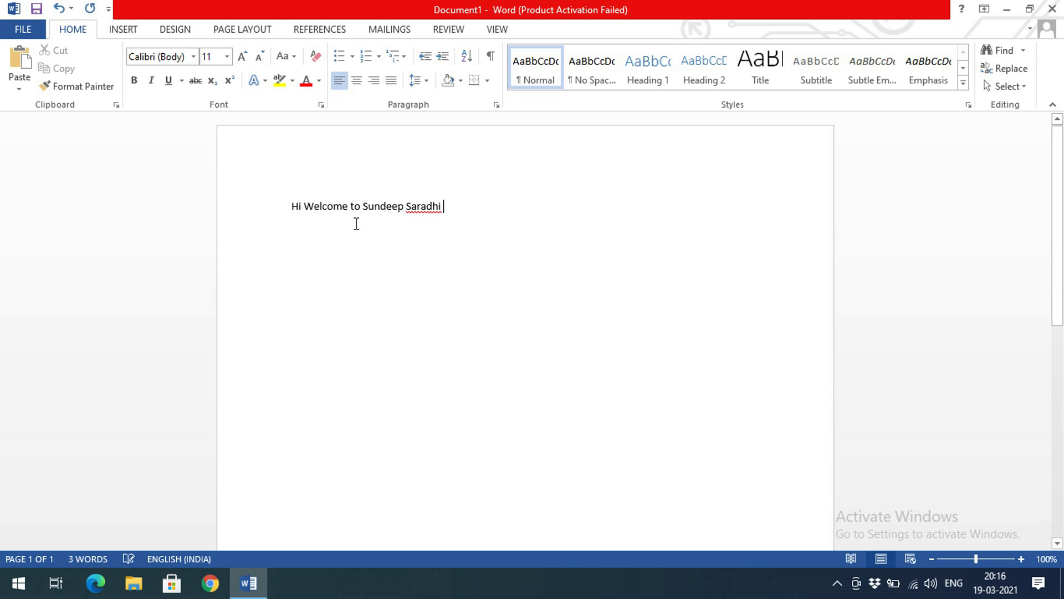
text(Youtube )
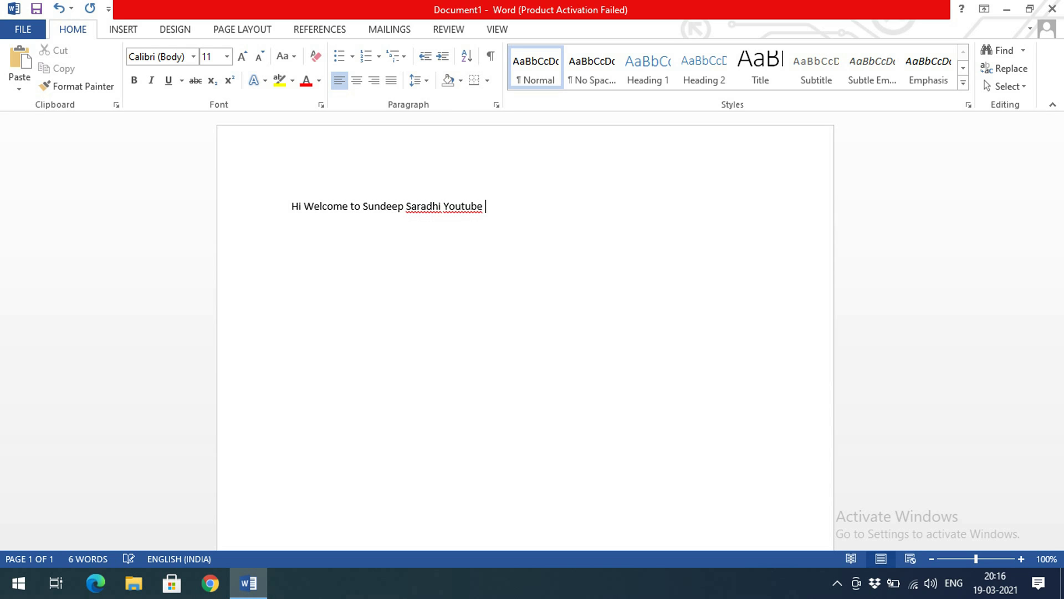
text(channel. You)
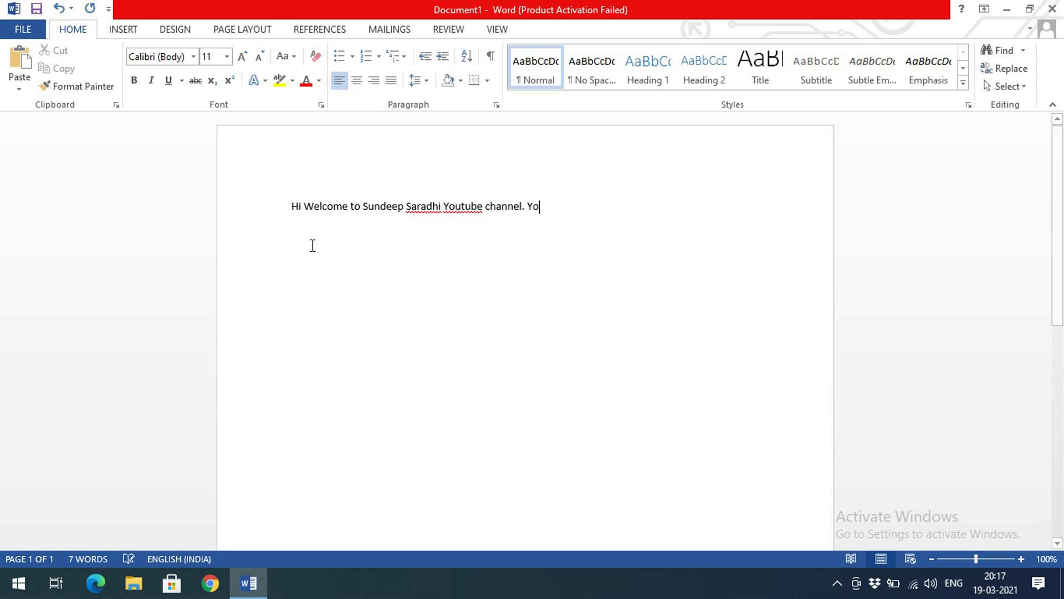
Continue the paragraph with the words "You are learning MsWord Tutorial", correcting typing mistakes.
key(BackSpace)
text(u are)
key(BackSpace)
key(BackSpace)
text(e)
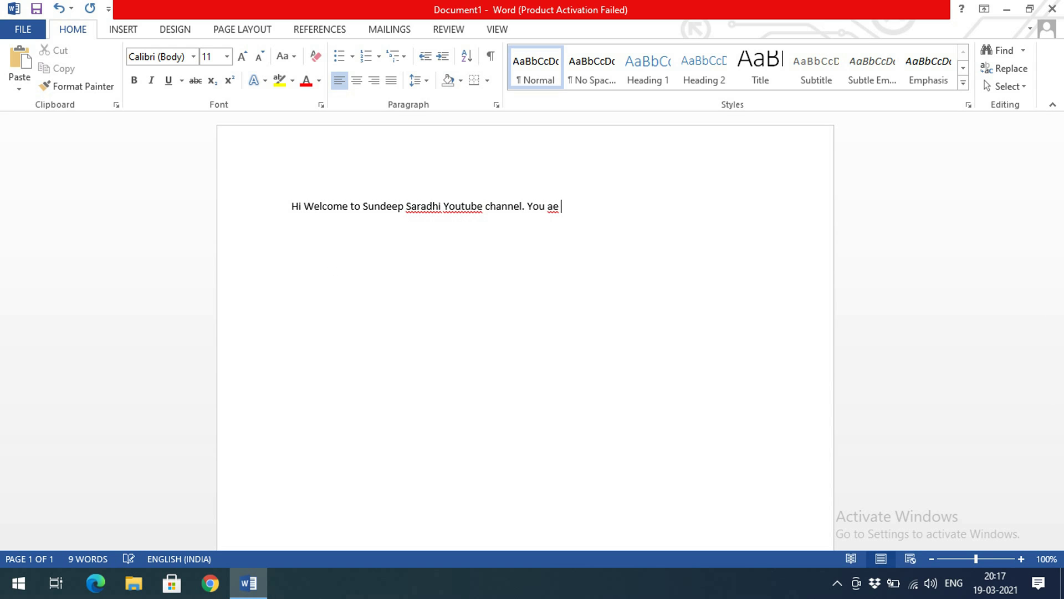
key(BackSpace)
text(re ler)
key(BackSpace)
text(arning M)
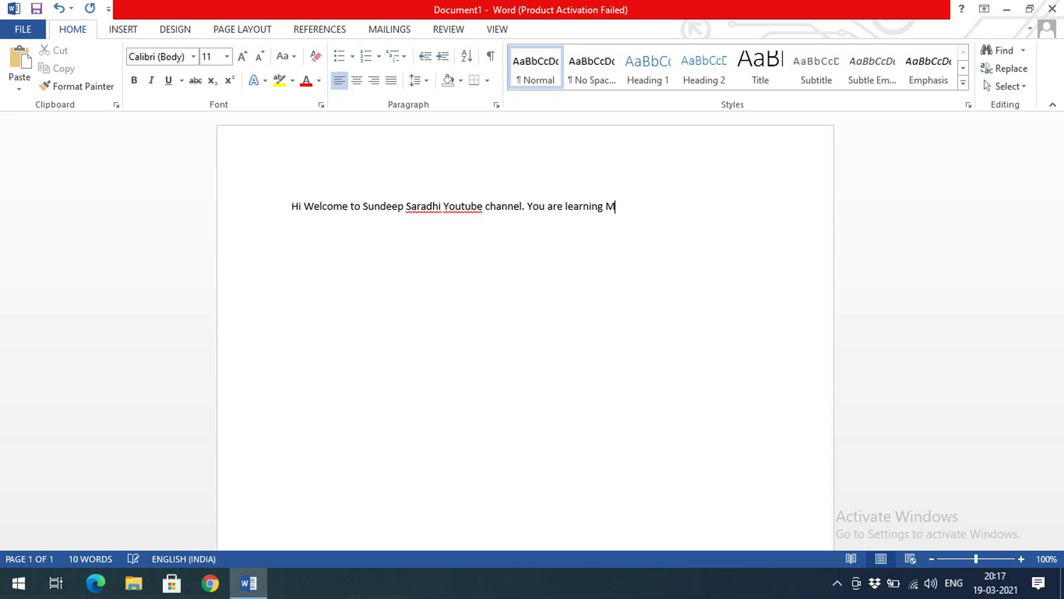
text(sQ)
key(BackSpace)
text(Word Tutor)
key(BackSpace)
key(BackSpace)
key(BackSpace)
text(orial)
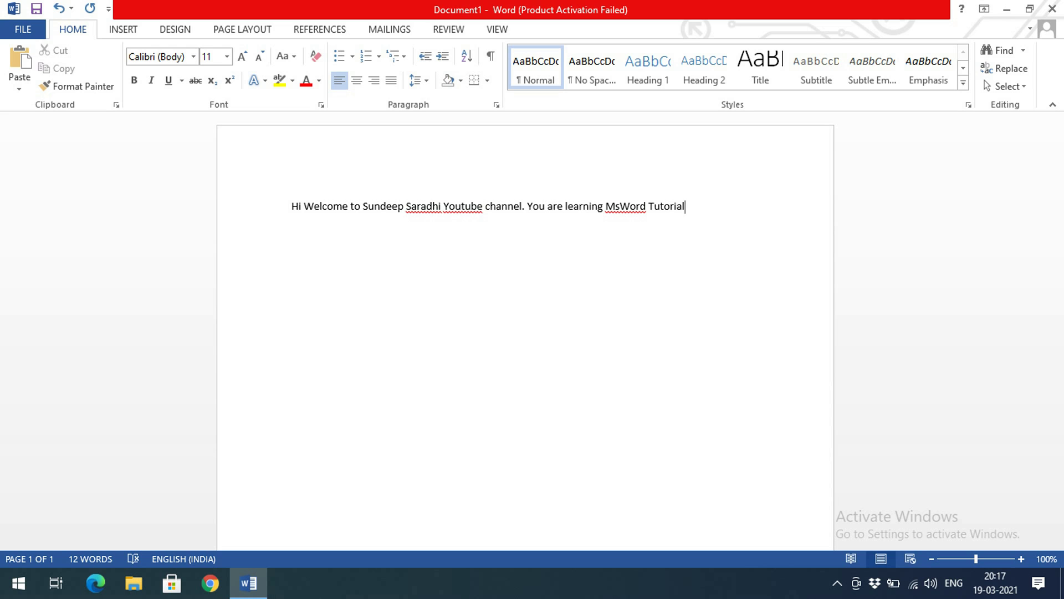
Complete the sentence with "Home button and Options in Home Button.".
text( Home buttim)
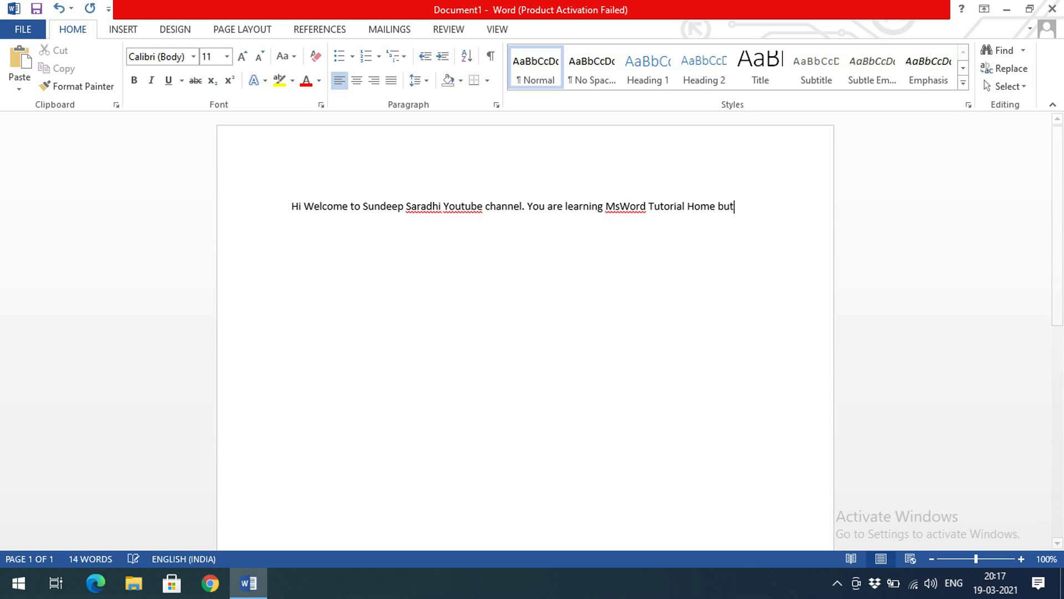
key(BackSpace)
key(BackSpace)
key(BackSpace)
text(t)
key(BackSpace)
text(h)
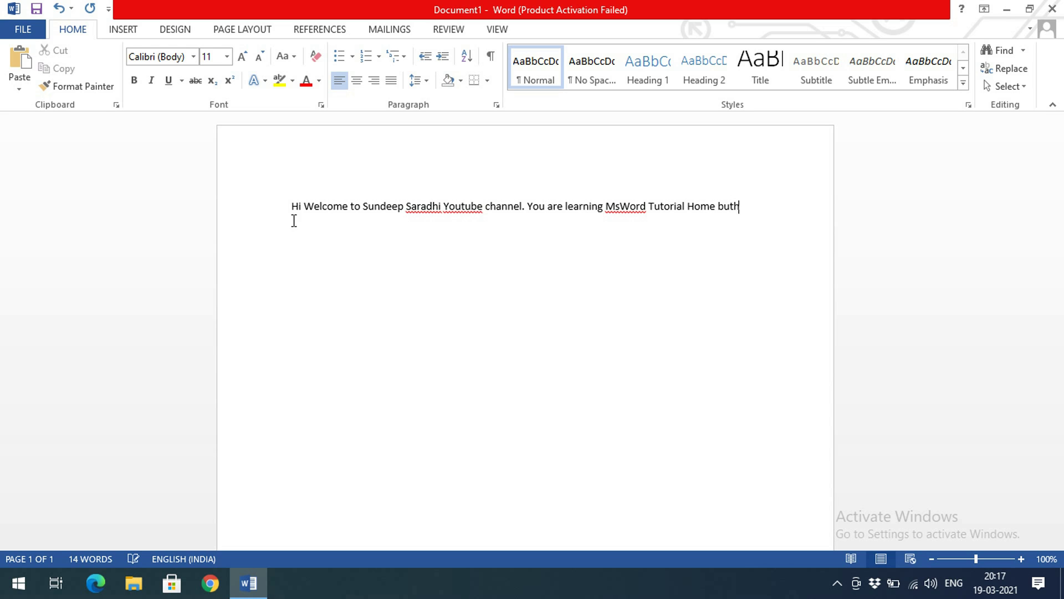
key(BackSpace)
text(ton and R)
key(BackSpace)
text(Options in Ho)
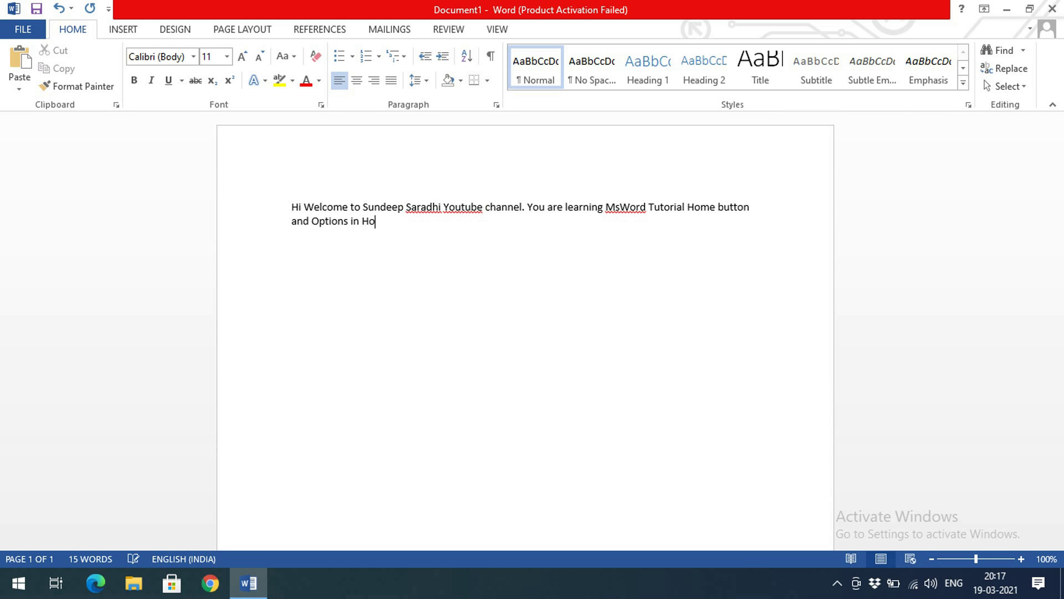
text(me Button.)
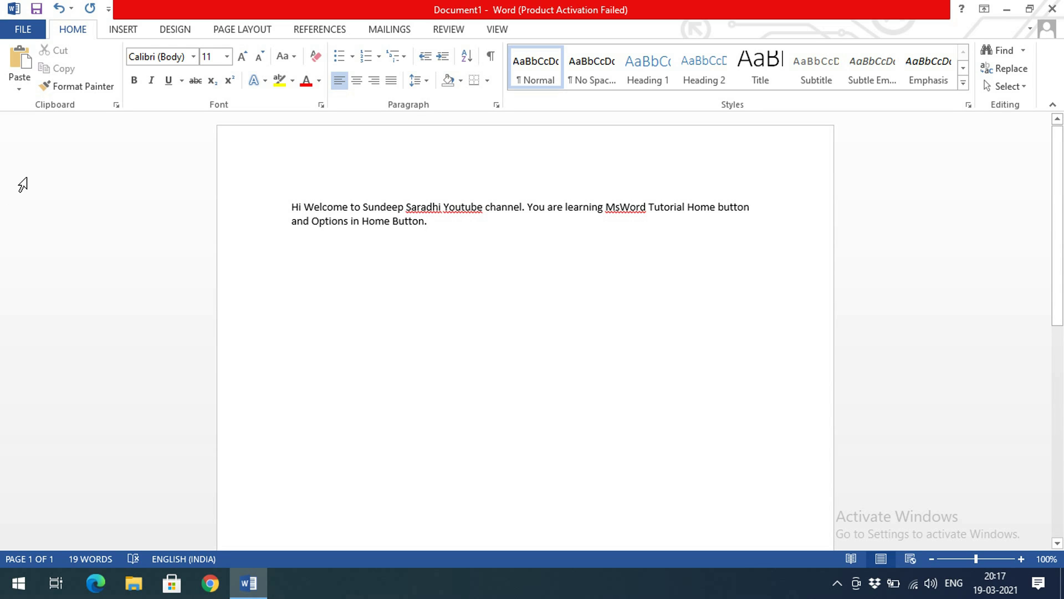
Add blank lines below the paragraph down to the end of the first page.
click(751, 208)
right_click(762, 212)
scroll(774, 213, down, 10)
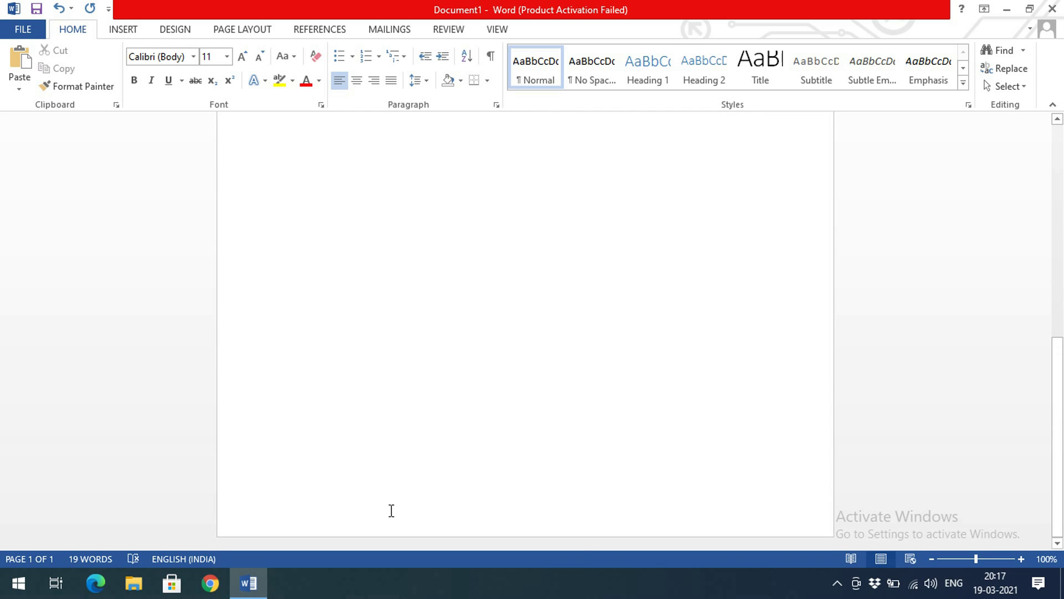
scroll(359, 450, up, 8)
click(499, 168)
key(Return)
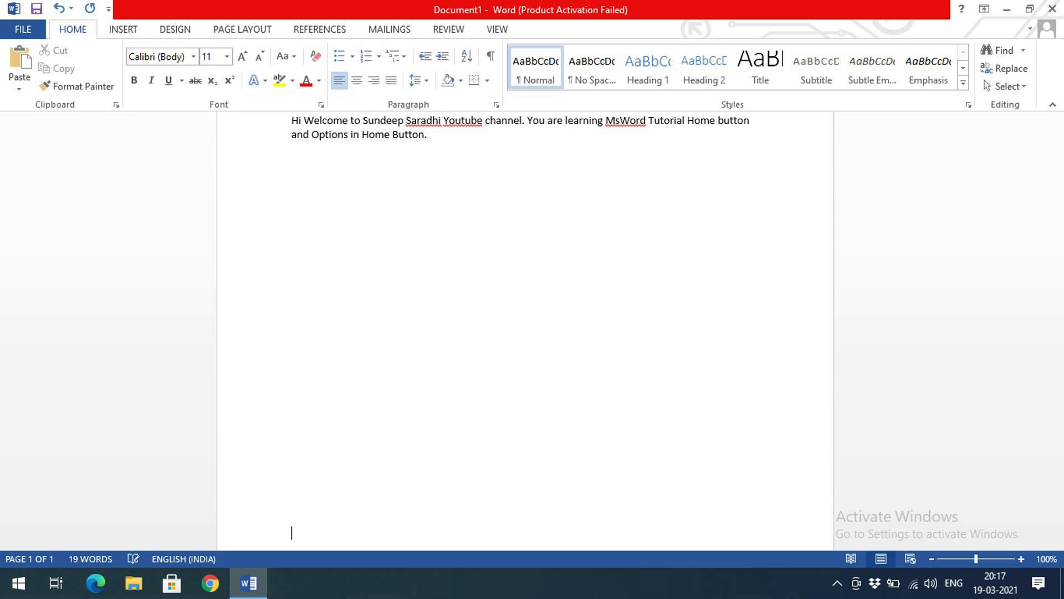
key(Return)
key(Return)
key(Return)
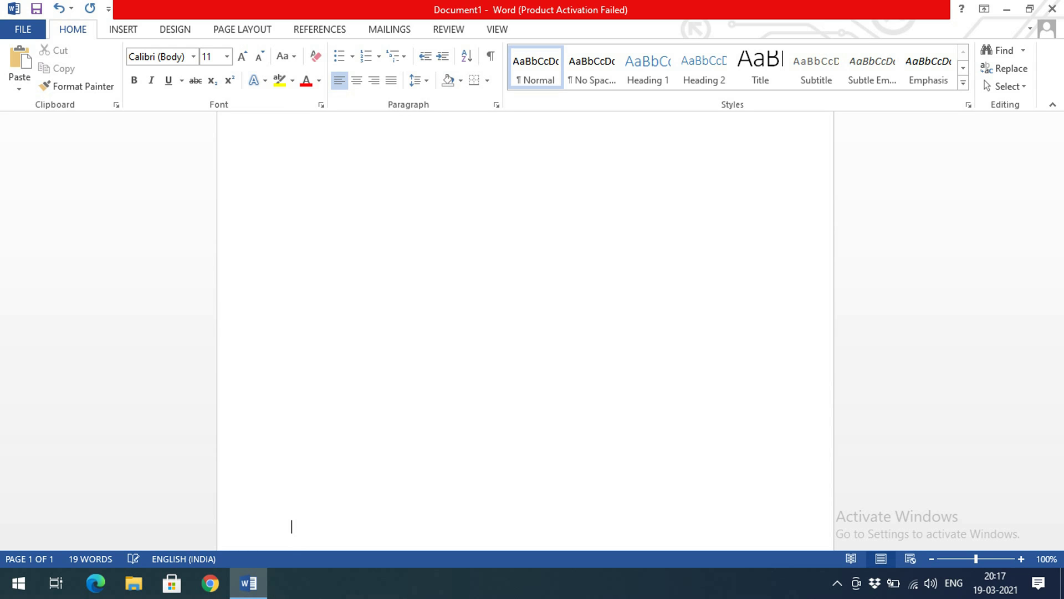
key(Return)
key(Return)
key(Return)
key(Return)
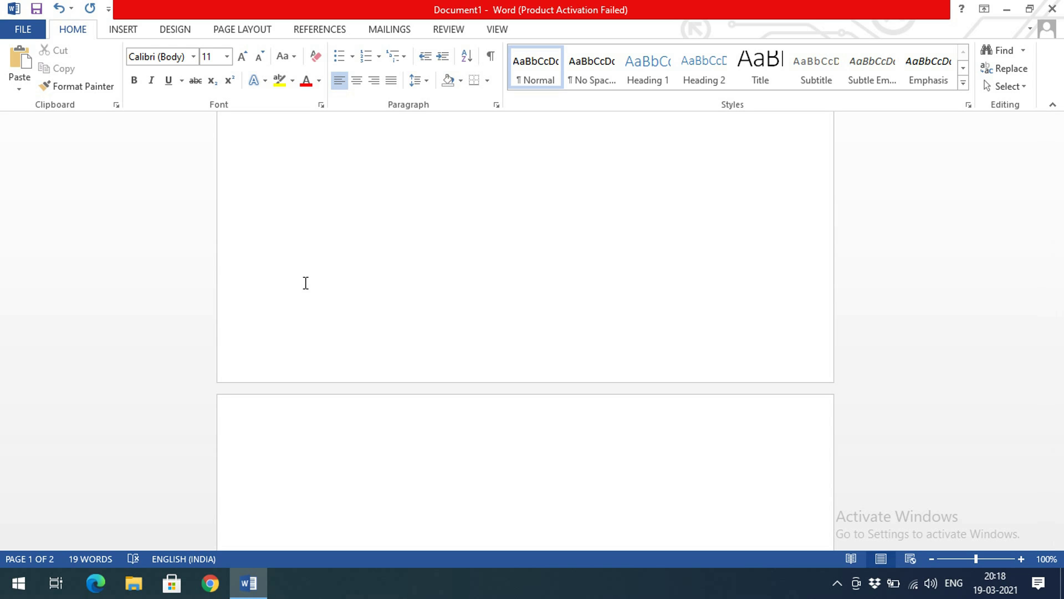
Return to the start of the document and turn on the ruler display.
scroll(305, 283, up, 3)
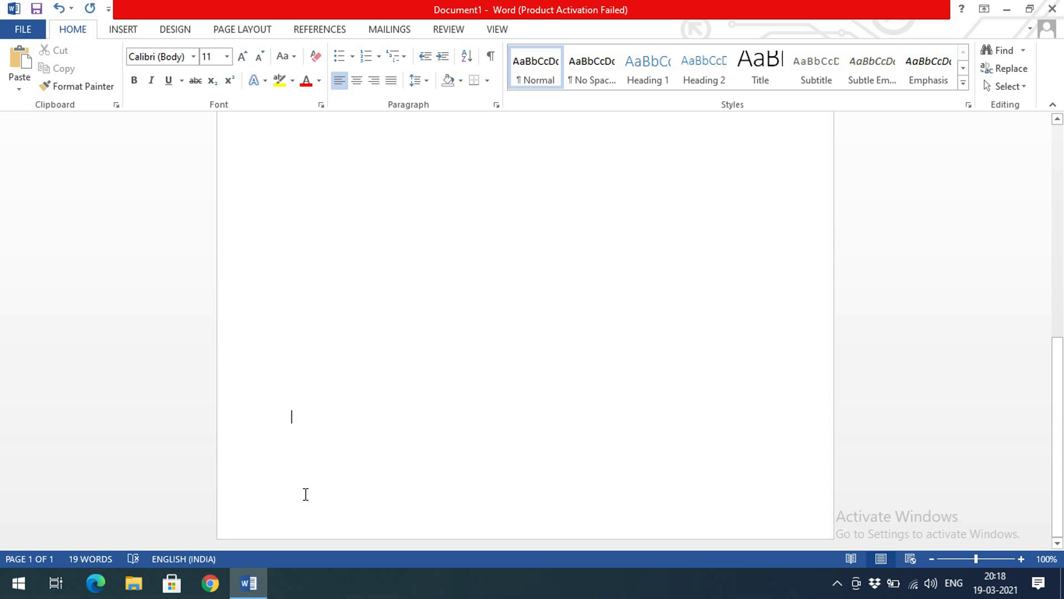
scroll(416, 386, up, 10)
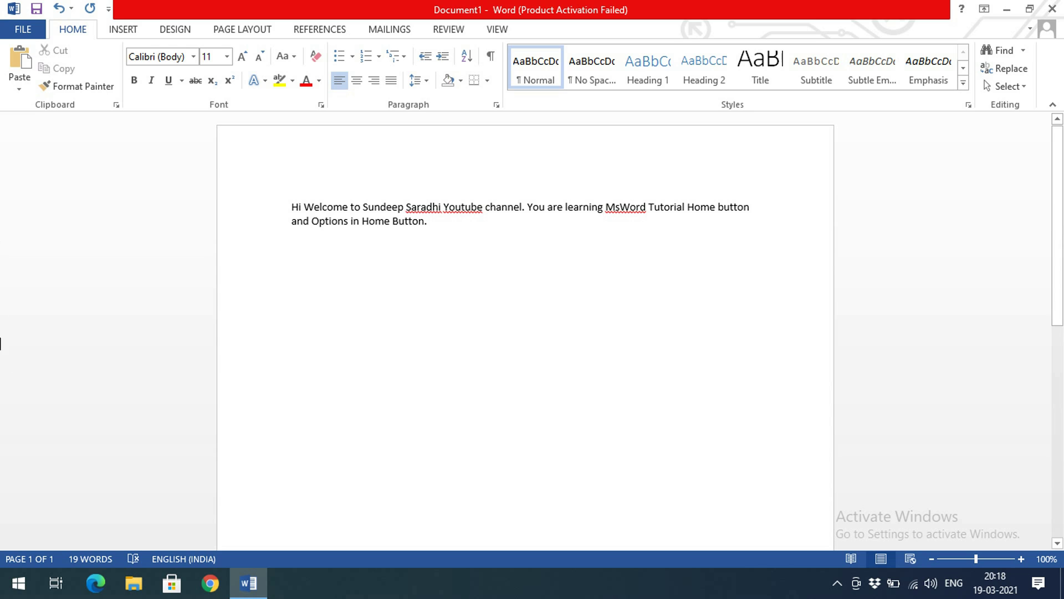
click(499, 30)
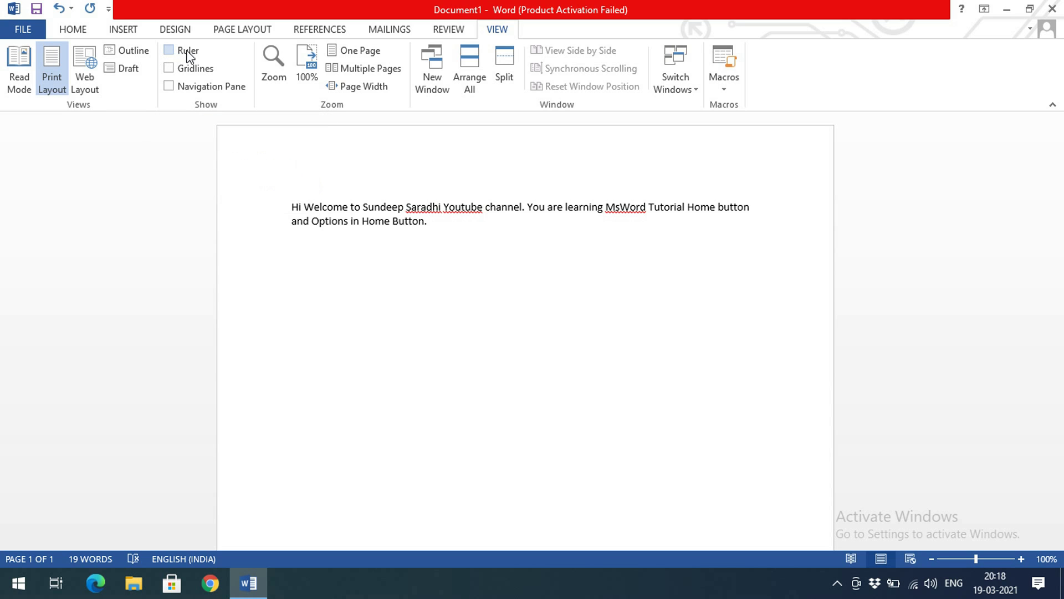
click(169, 50)
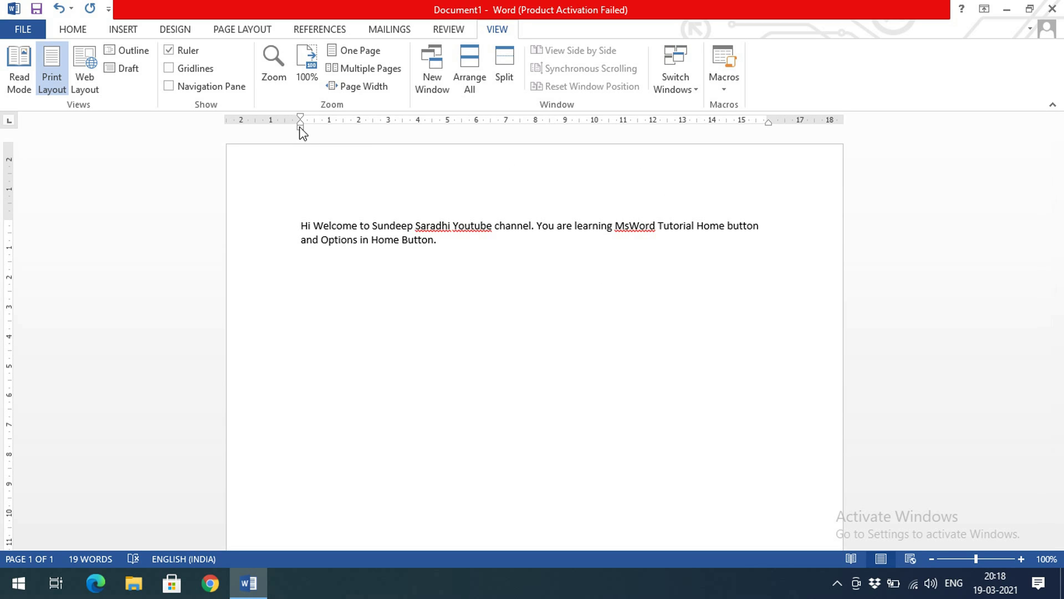
Widen the whole paragraph by moving its left indent about 2 cm outside the margin and its right indent to about 18 cm.
drag(301, 226, 765, 240)
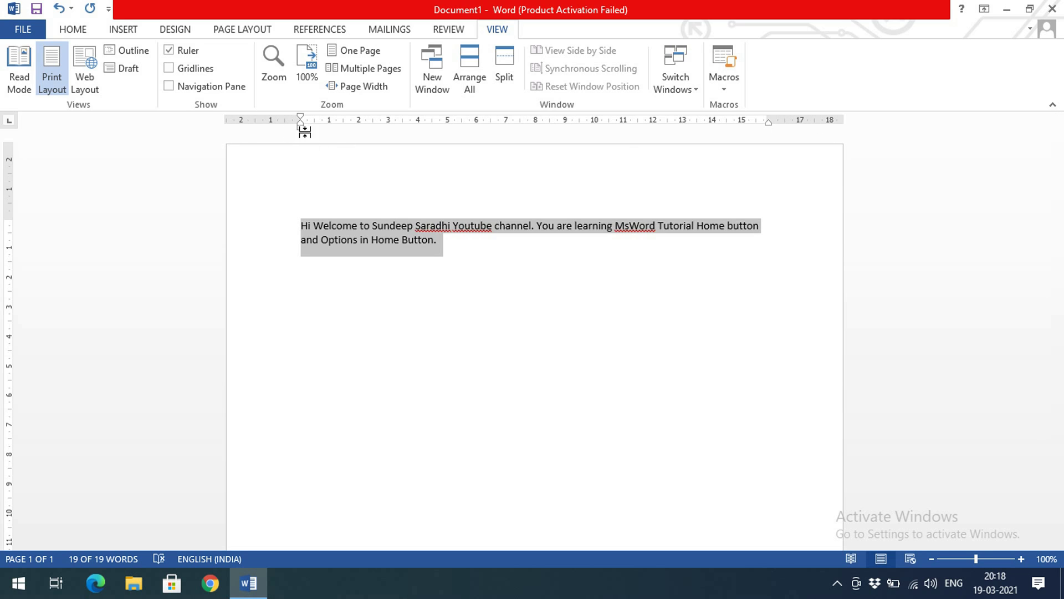
drag(300, 127, 243, 127)
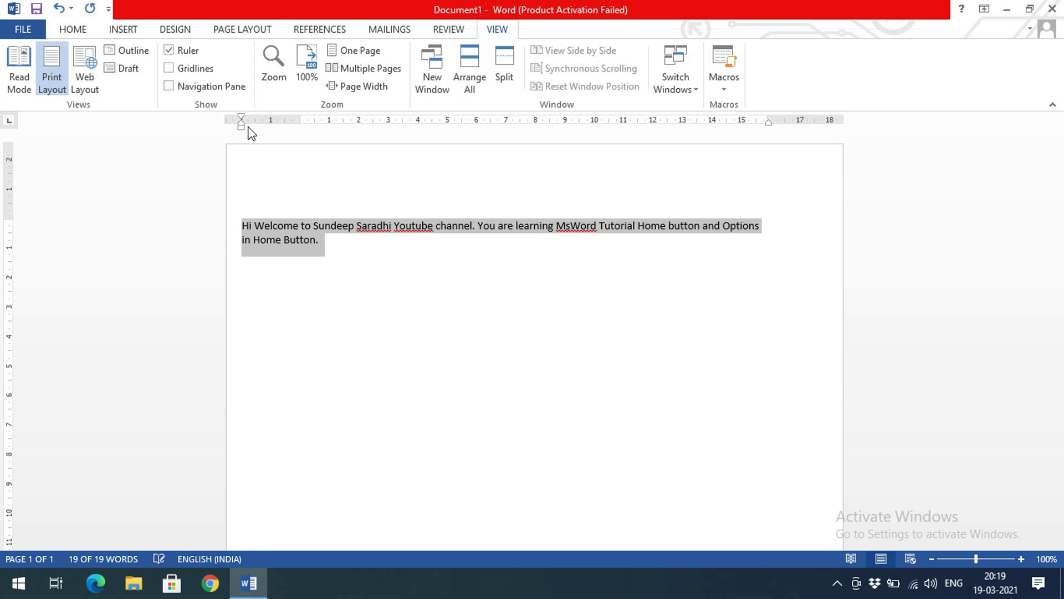
drag(769, 126, 826, 125)
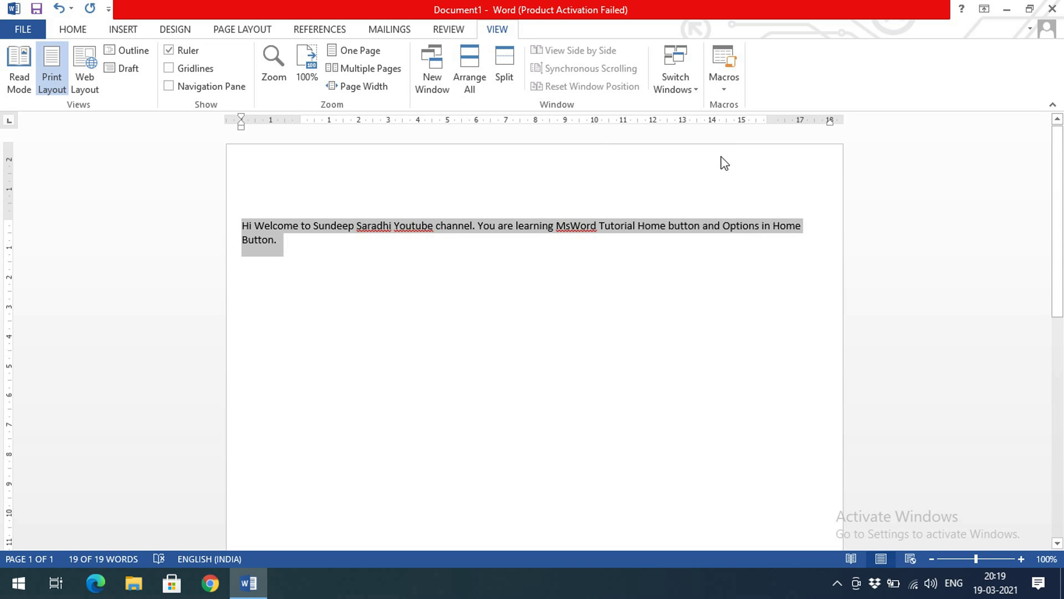
Reduce the page's top and bottom margins to about 0.75 cm using the vertical ruler.
drag(8, 217, 12, 166)
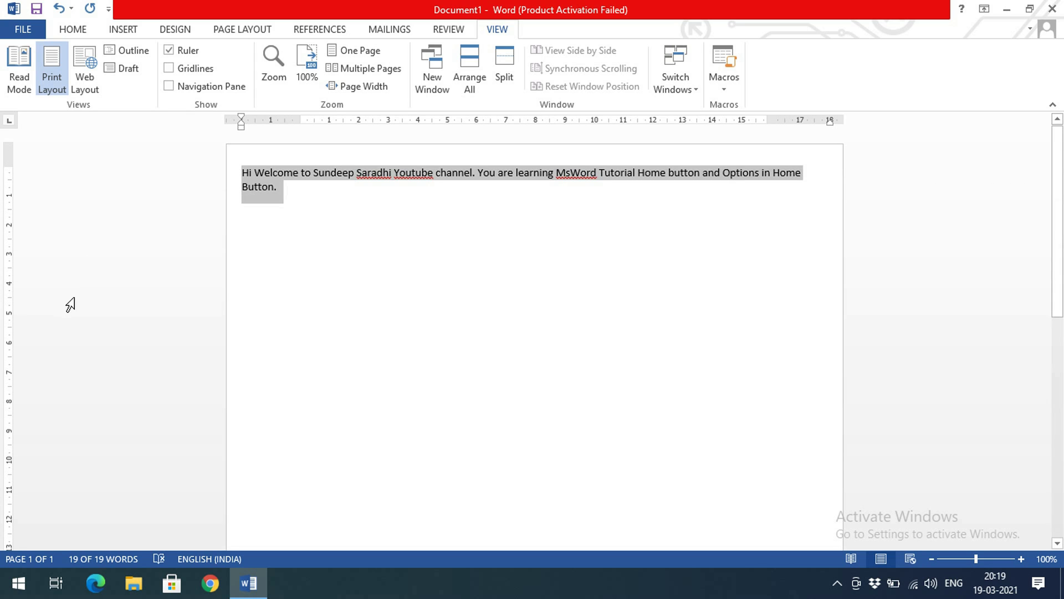
scroll(65, 310, down, 5)
scroll(69, 306, down, 8)
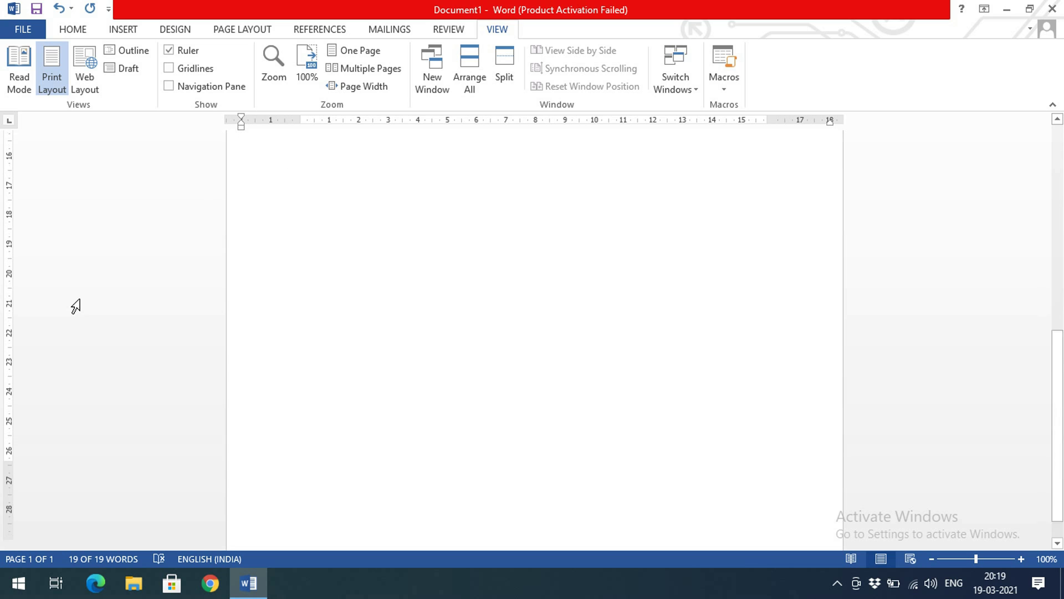
double_click(9, 464)
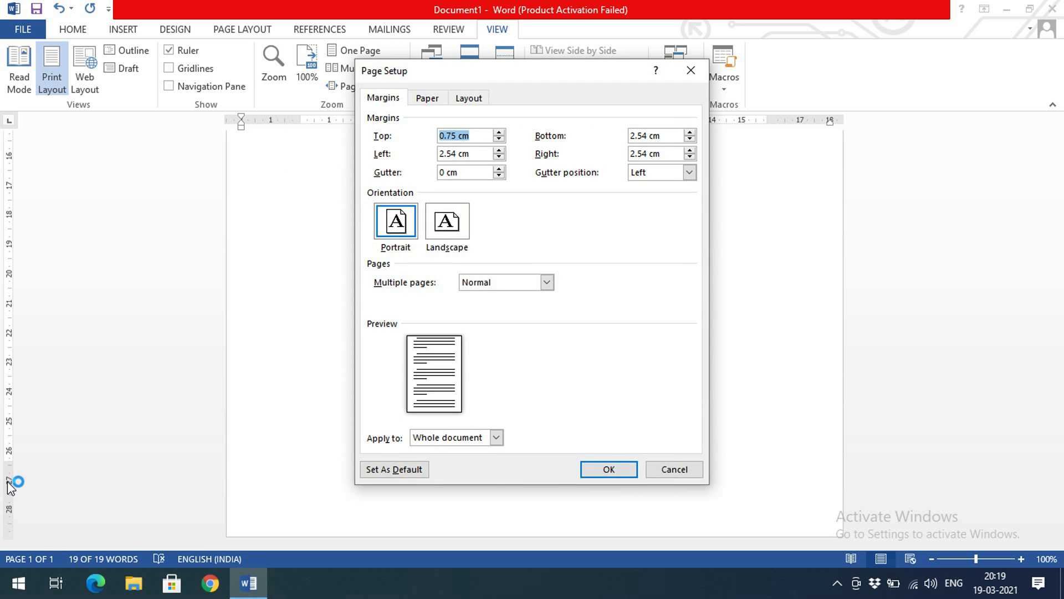
click(657, 470)
drag(10, 469, 2, 512)
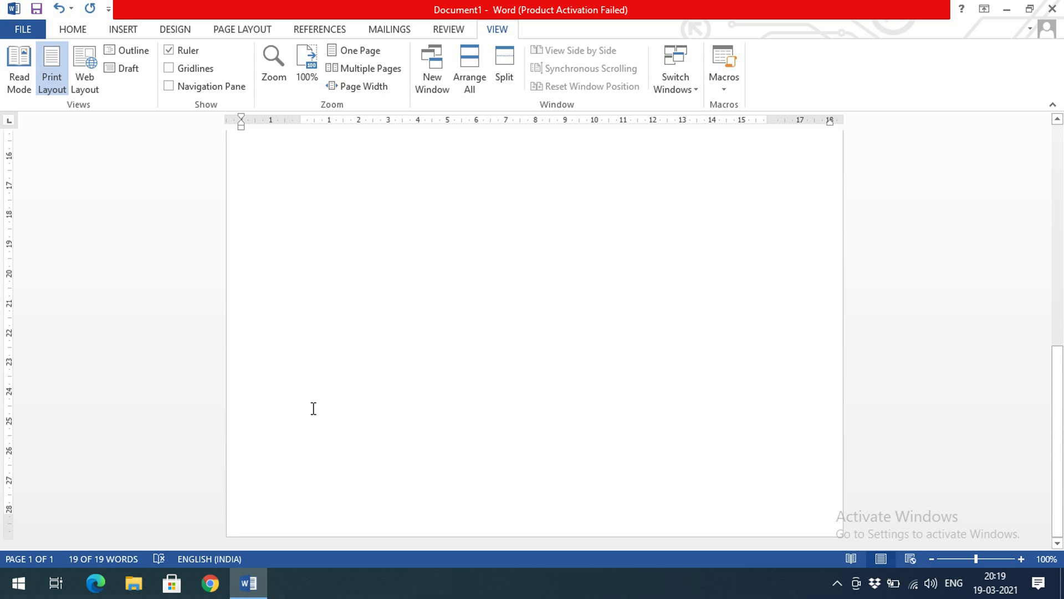
scroll(285, 367, up, 15)
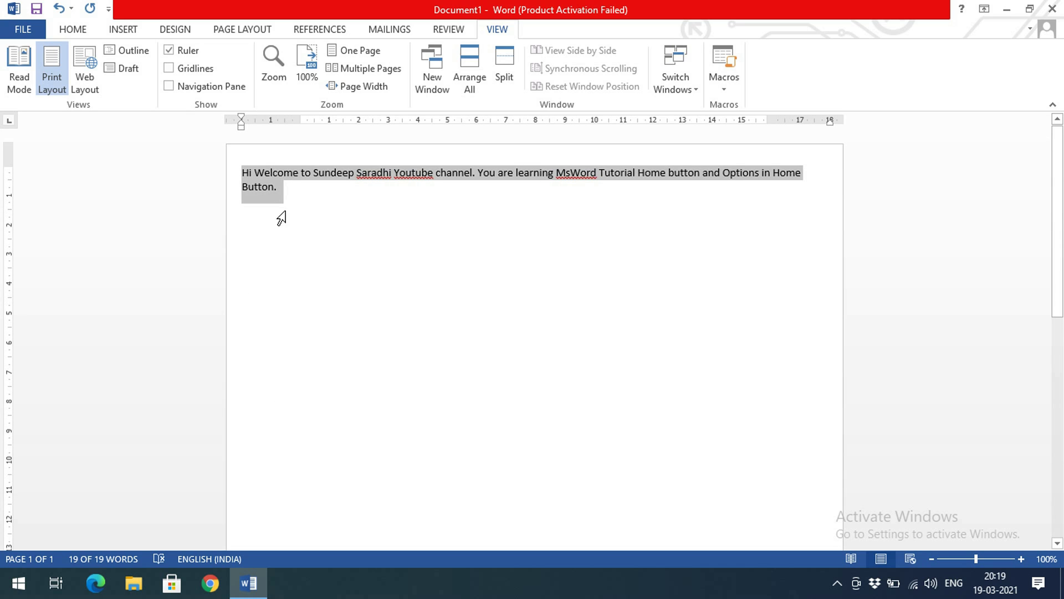
Place the cursor below the paragraph and examine the margin and orientation options in Page Setup without changing them.
click(82, 30)
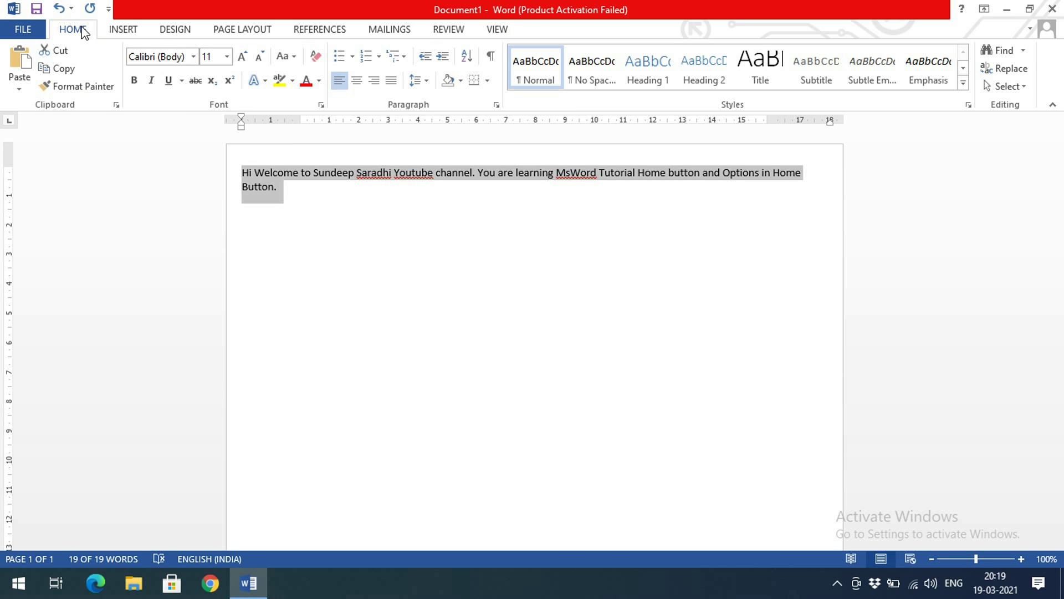
double_click(356, 219)
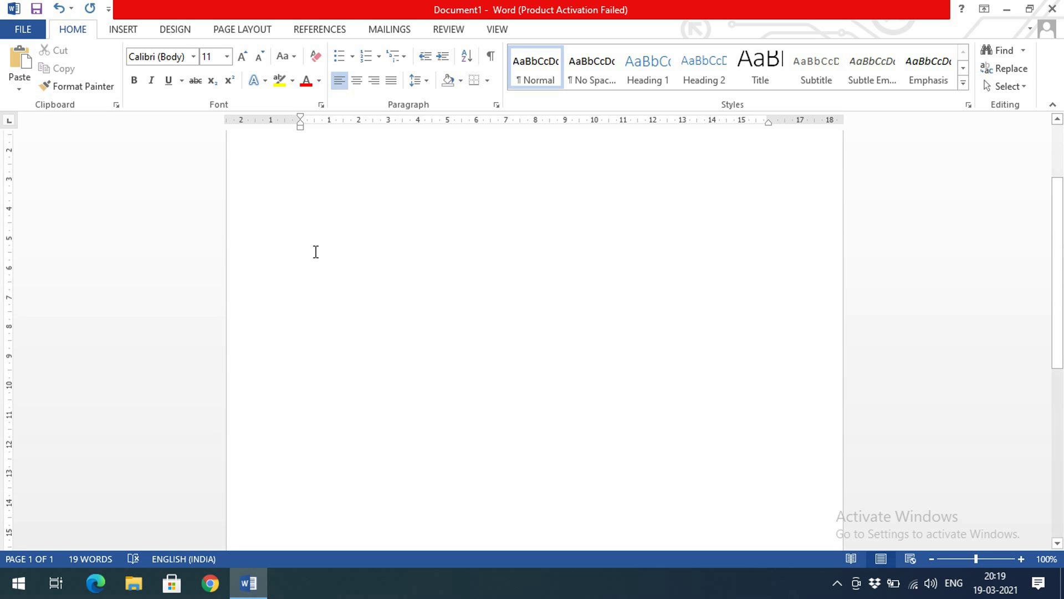
double_click(294, 122)
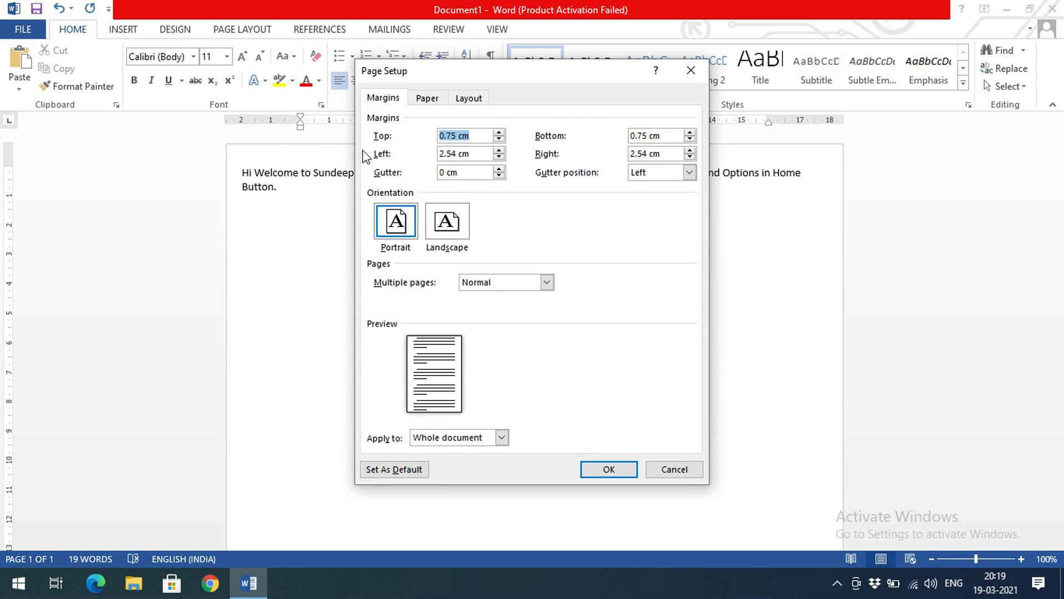
drag(484, 72, 641, 83)
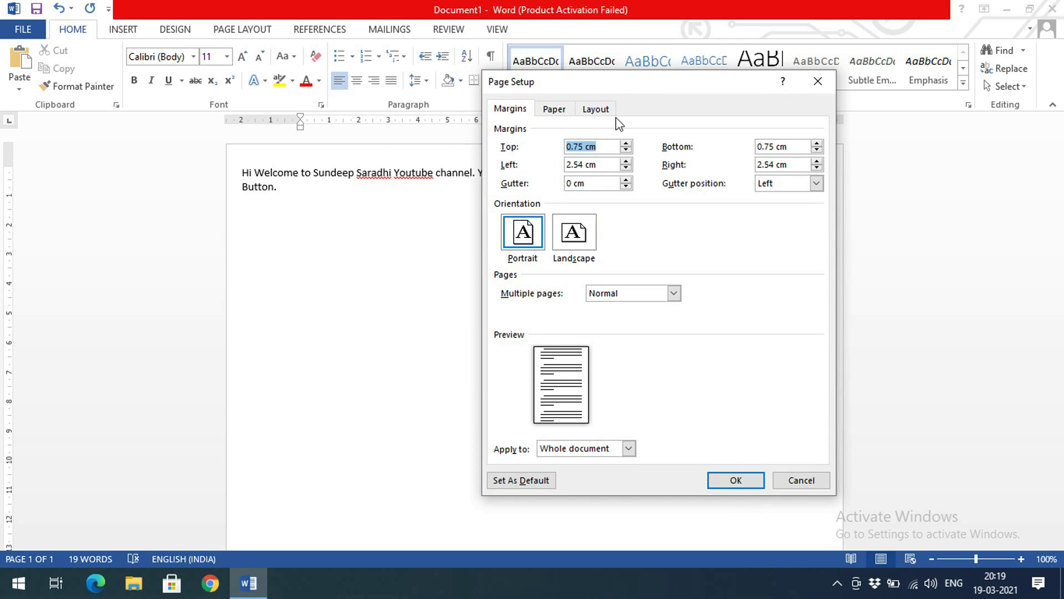
click(818, 83)
double_click(280, 122)
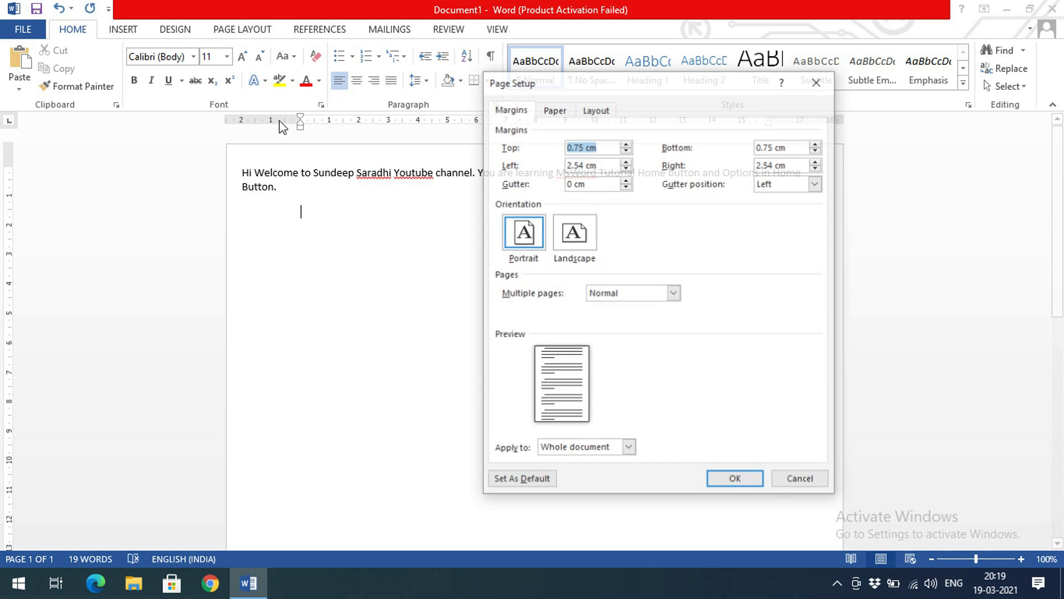
drag(686, 89, 778, 108)
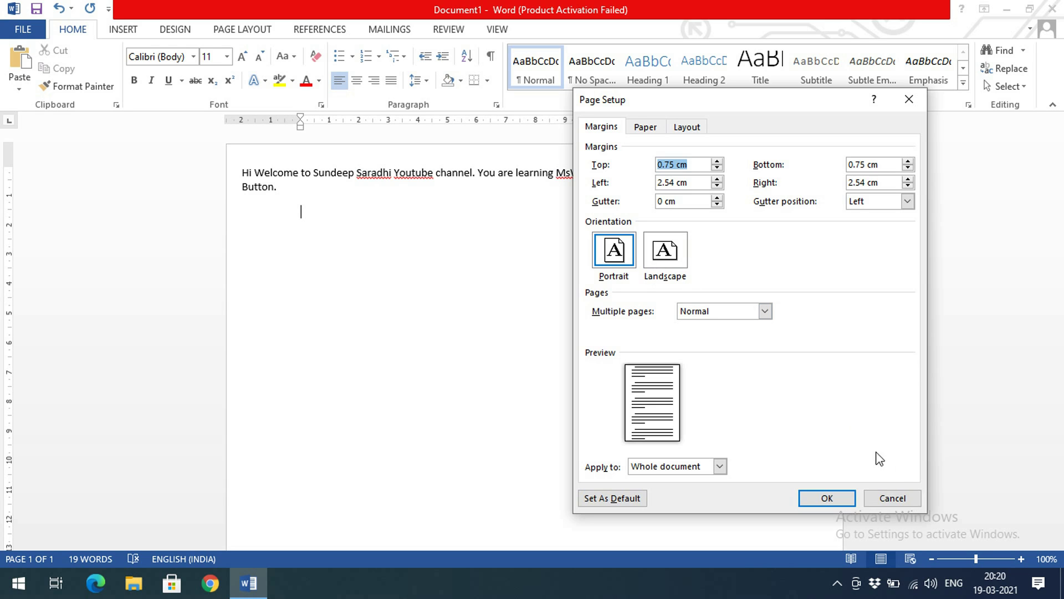
click(900, 499)
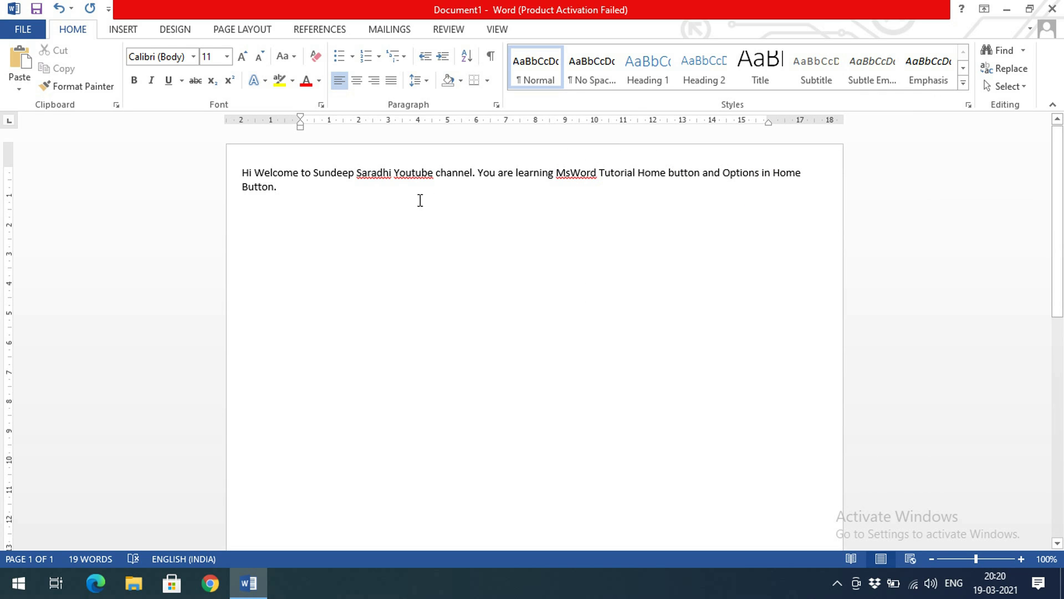
Move the paragraph's left indent to about 0.25 cm and its right indent to about 16 cm on the ruler.
click(228, 171)
click(248, 168)
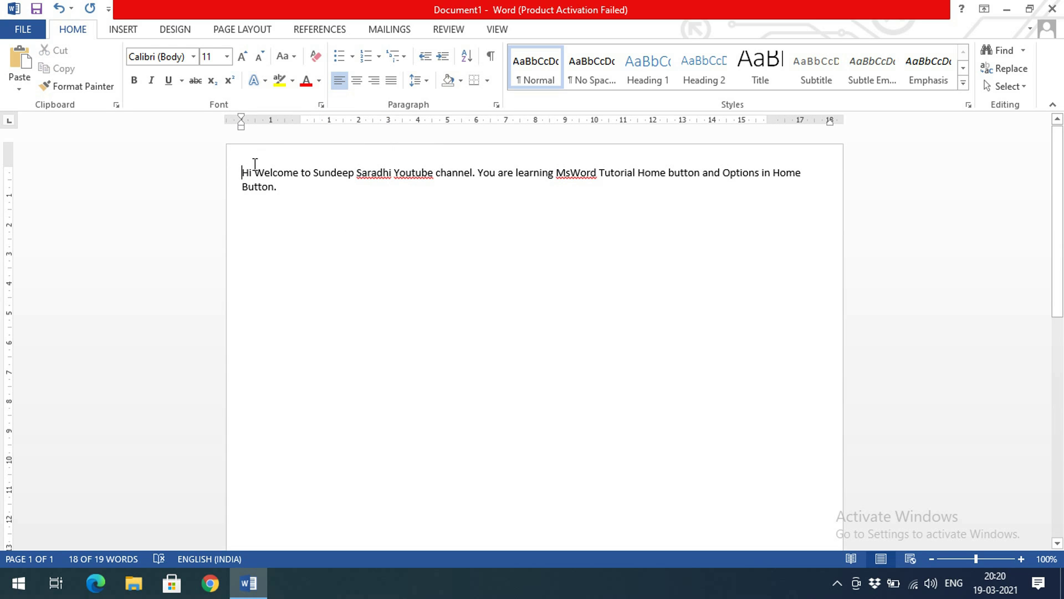
drag(242, 128, 307, 138)
drag(830, 125, 770, 128)
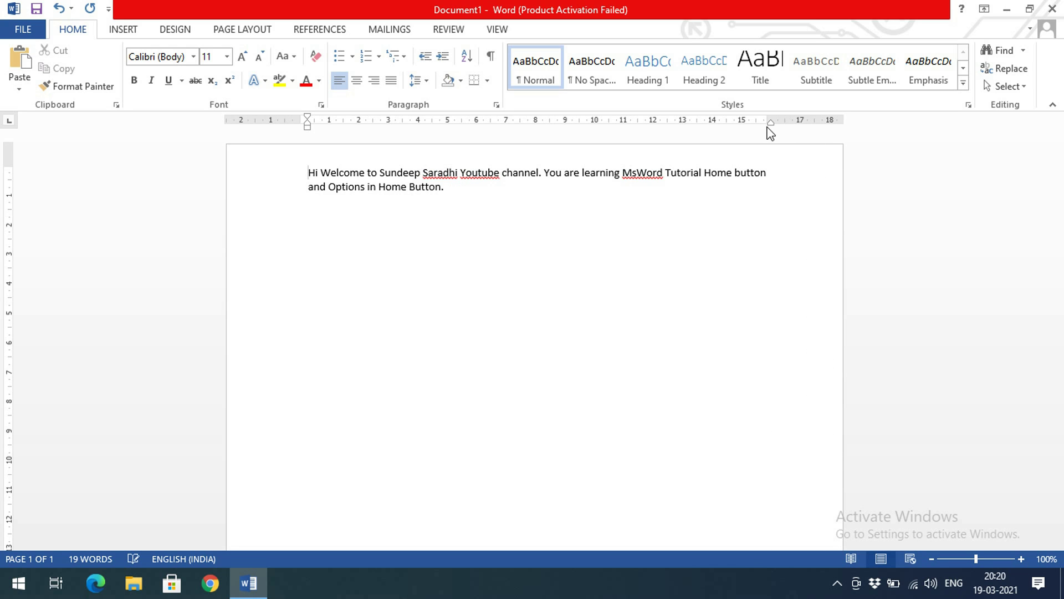
Increase the page's top and bottom margins to about 2.5 cm using the vertical ruler.
drag(8, 168, 6, 213)
scroll(312, 380, down, 9)
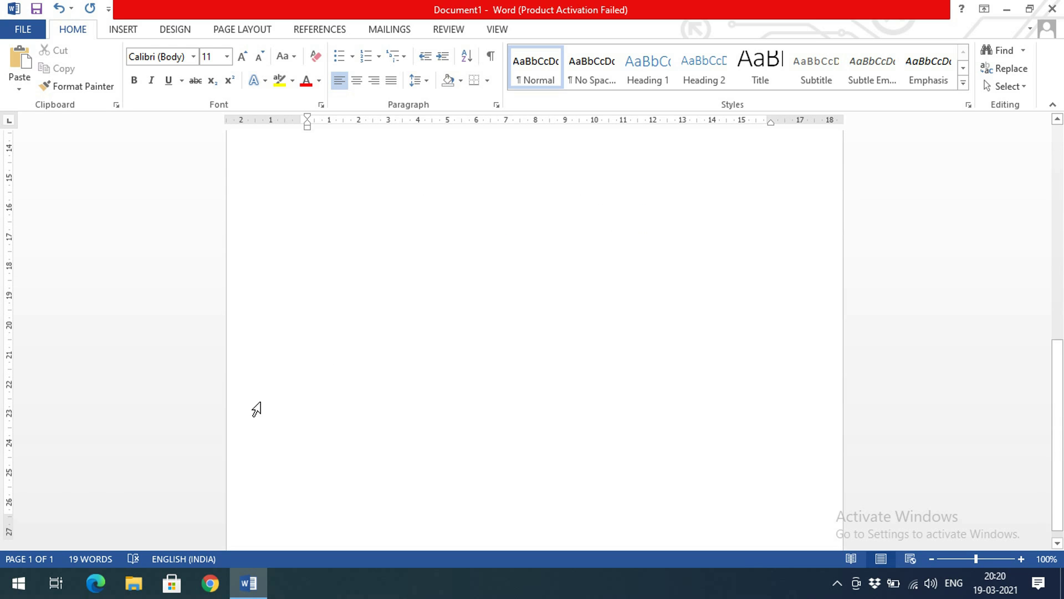
drag(5, 531, 7, 466)
click(568, 326)
scroll(568, 326, up, 9)
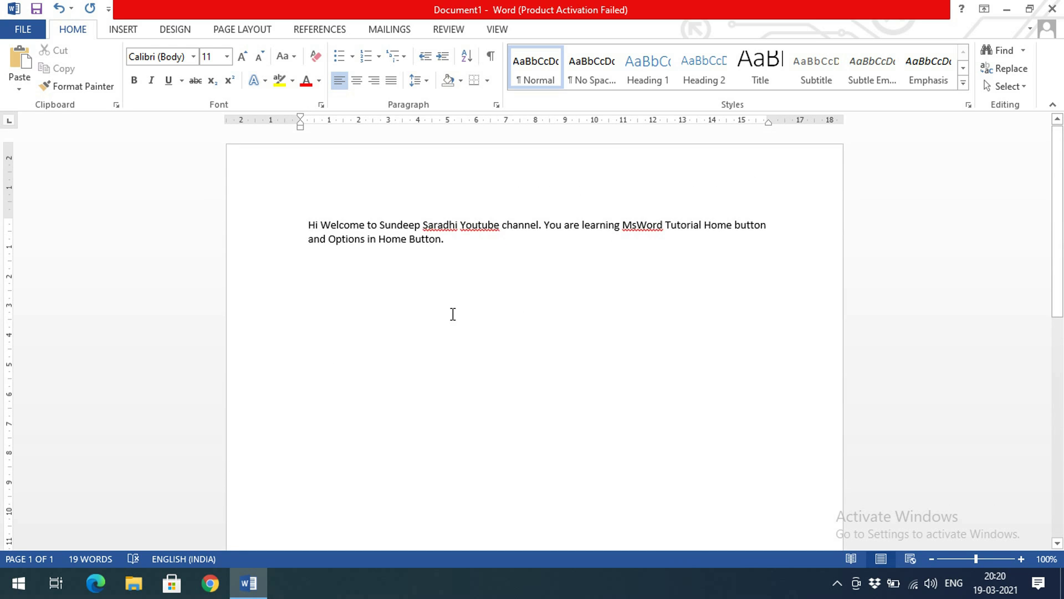
Check the margin values in Page Setup without changing them and look over the page from the paragraph to its lower end.
click(306, 223)
click(495, 30)
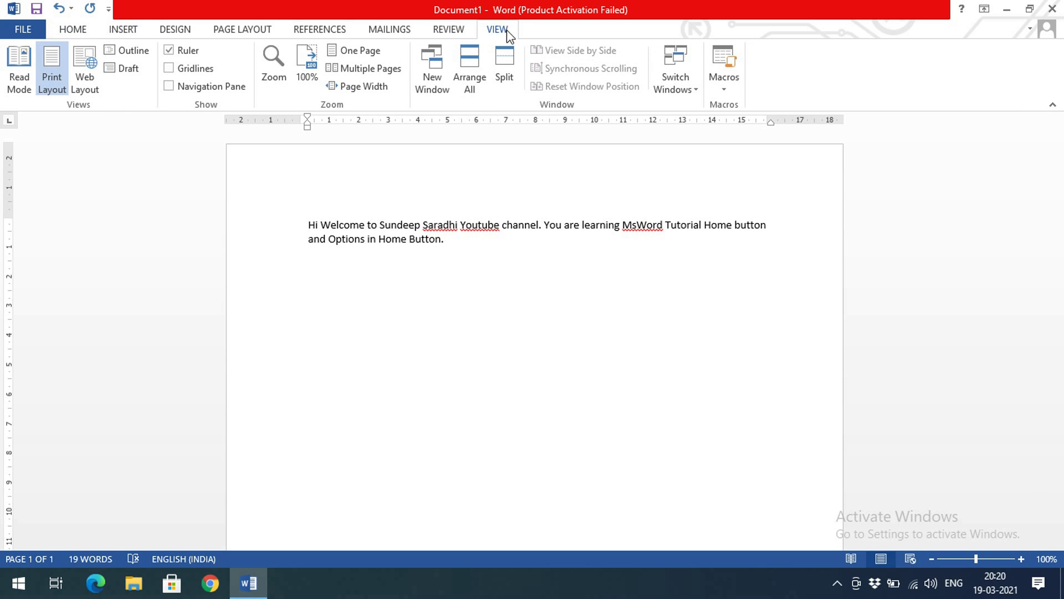
click(73, 30)
double_click(284, 121)
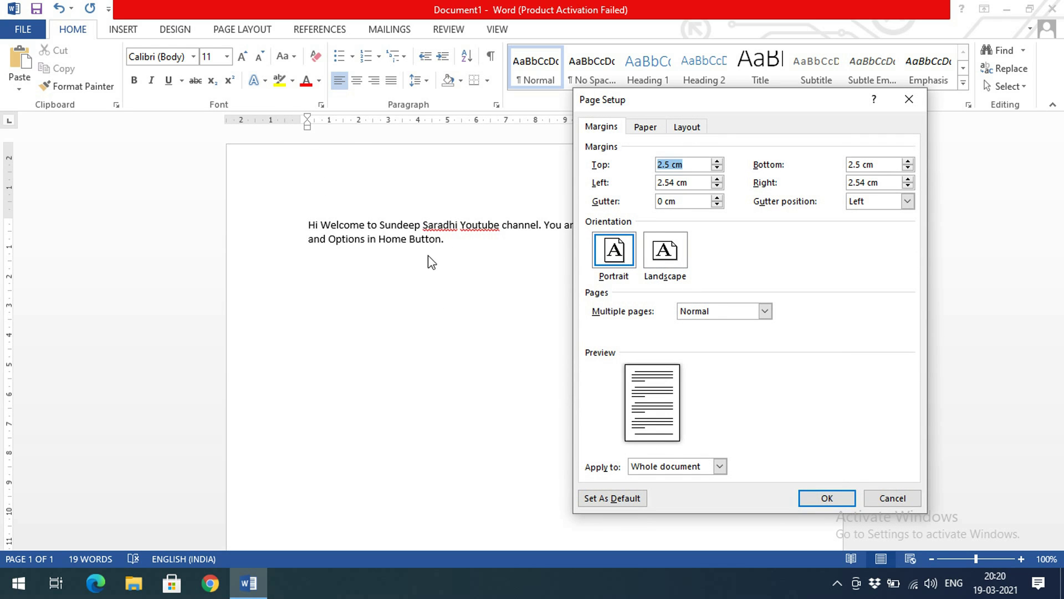
click(892, 498)
scroll(486, 284, down, 5)
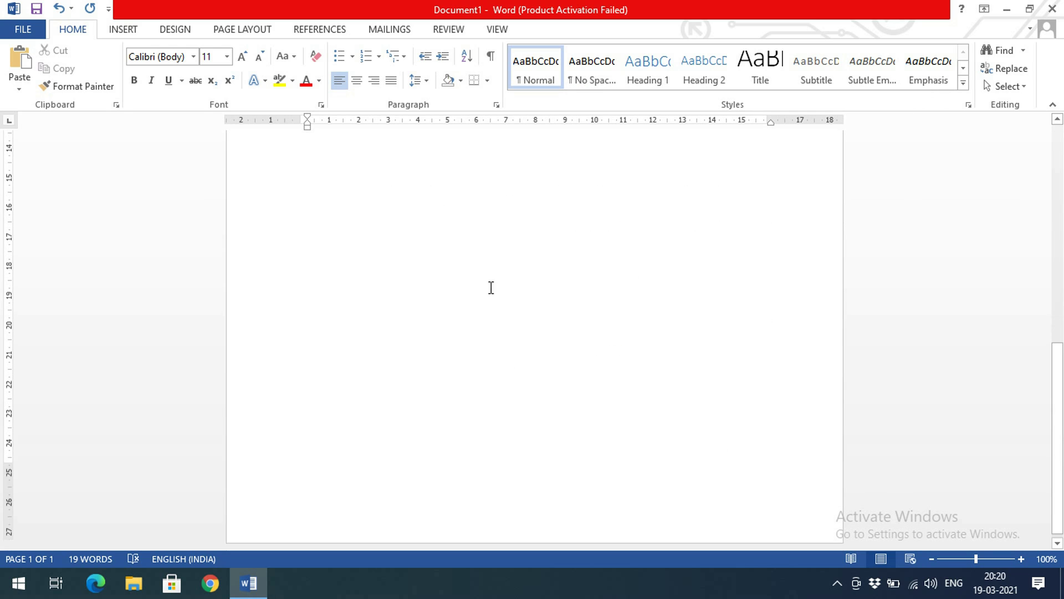
scroll(496, 285, up, 3)
scroll(497, 285, down, 5)
scroll(521, 294, down, 5)
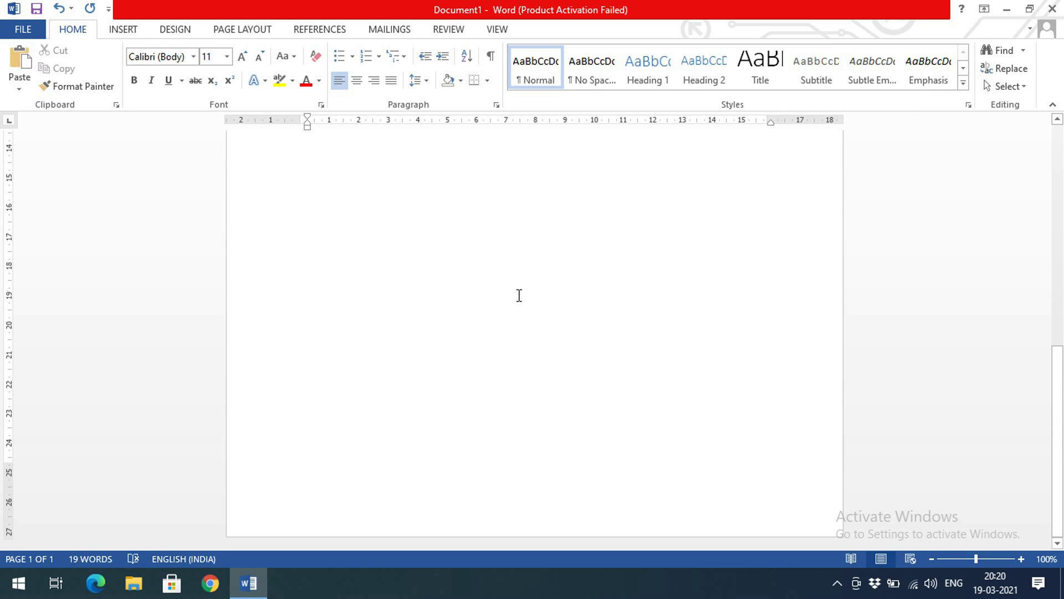
scroll(522, 298, up, 10)
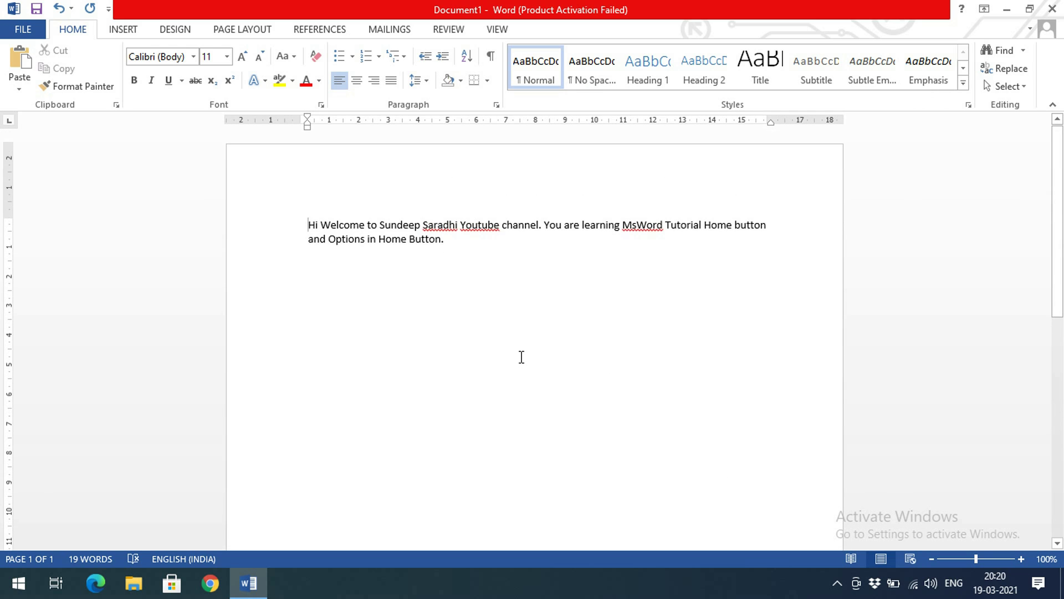
Compare landscape and portrait in Page Setup and apply landscape orientation to the whole document.
double_click(265, 121)
click(667, 265)
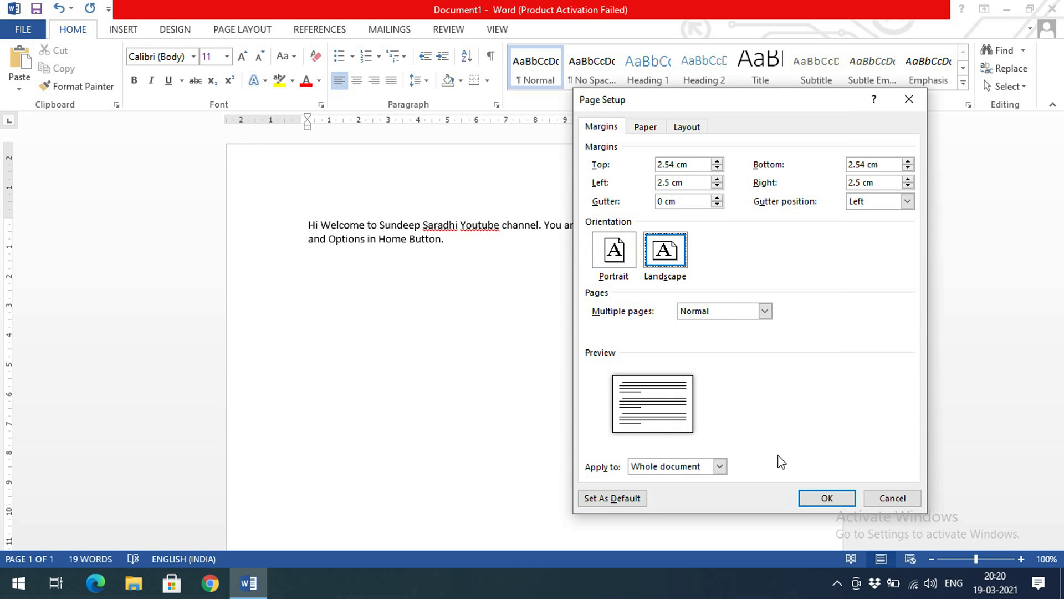
click(616, 256)
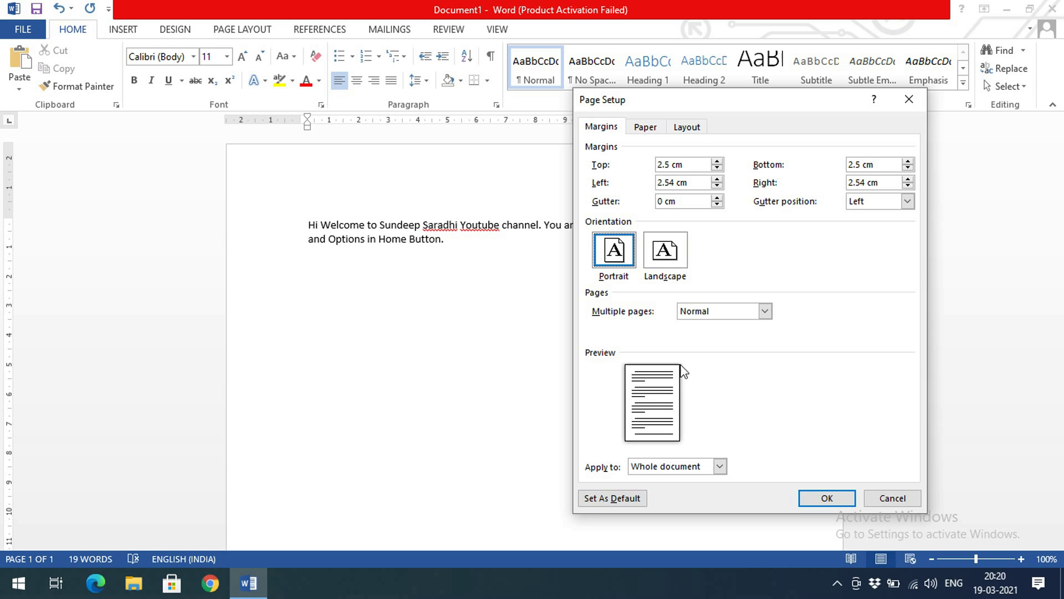
click(652, 251)
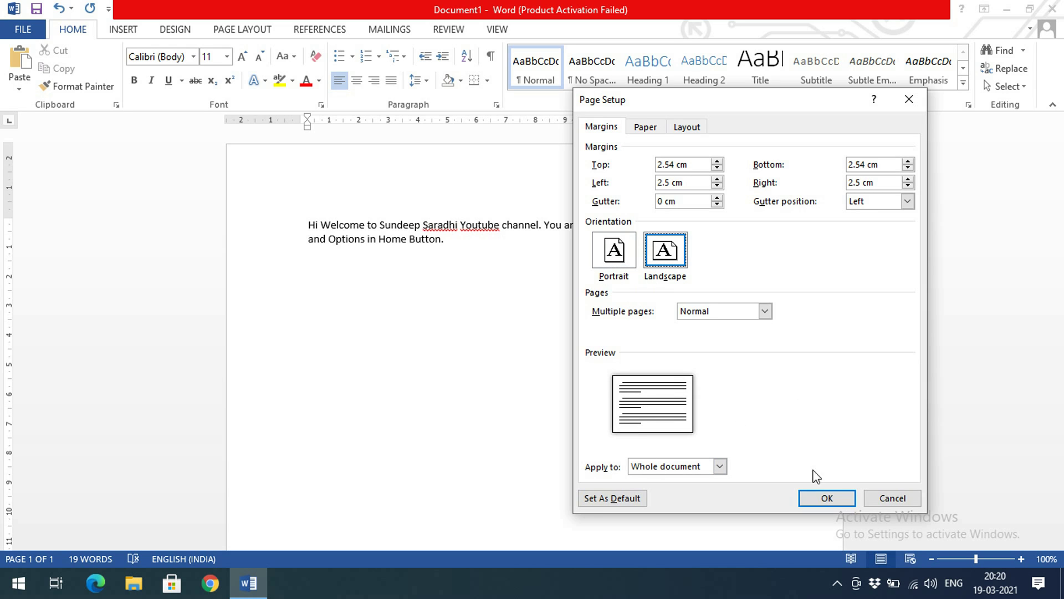
click(826, 499)
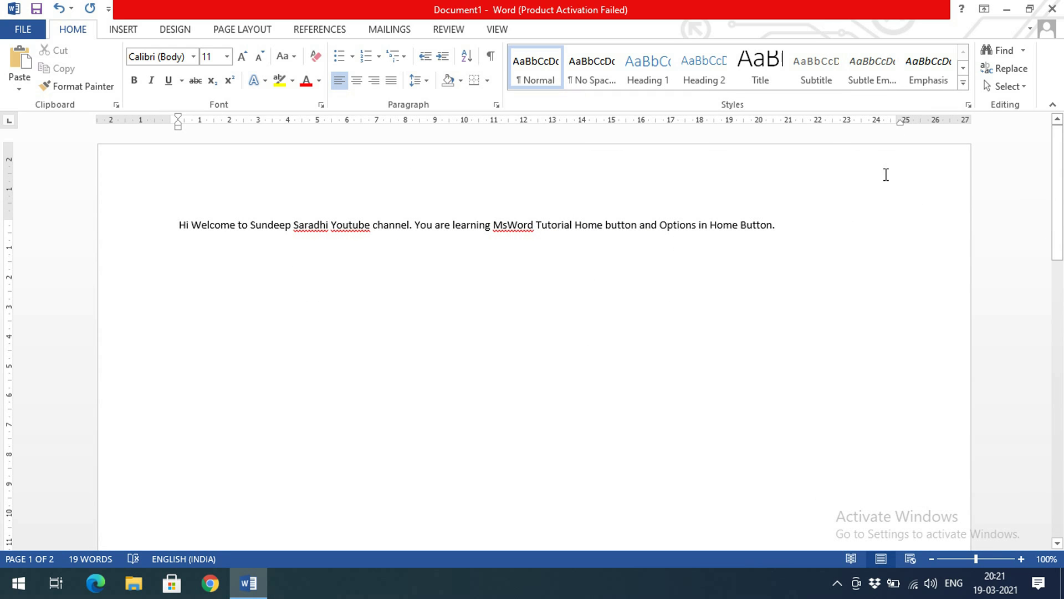
Examine the multiple-pages choices in Page Setup and leave the dialog without changing anything.
double_click(142, 121)
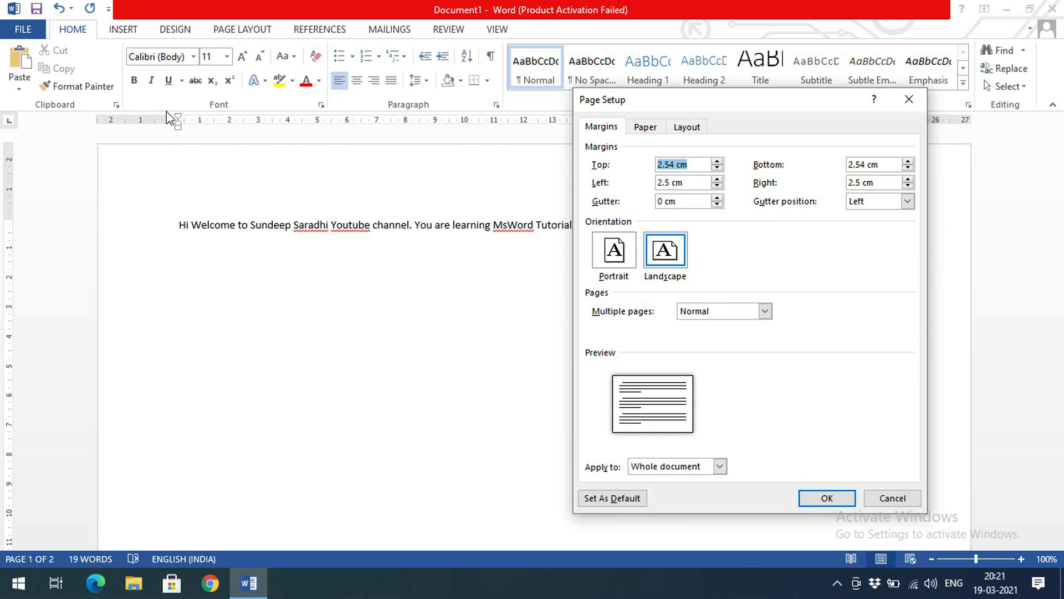
click(708, 312)
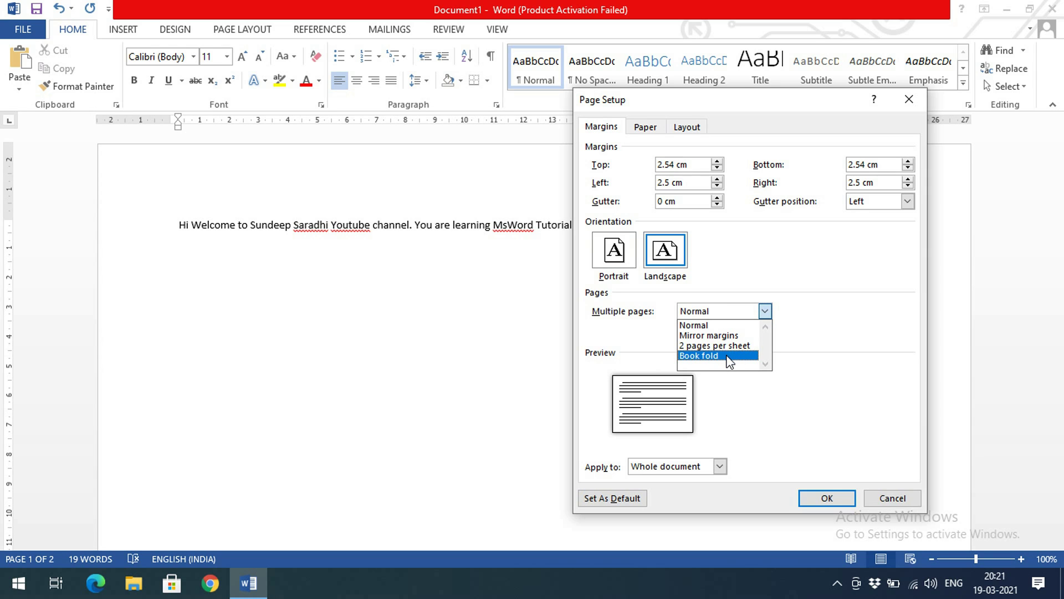
click(785, 320)
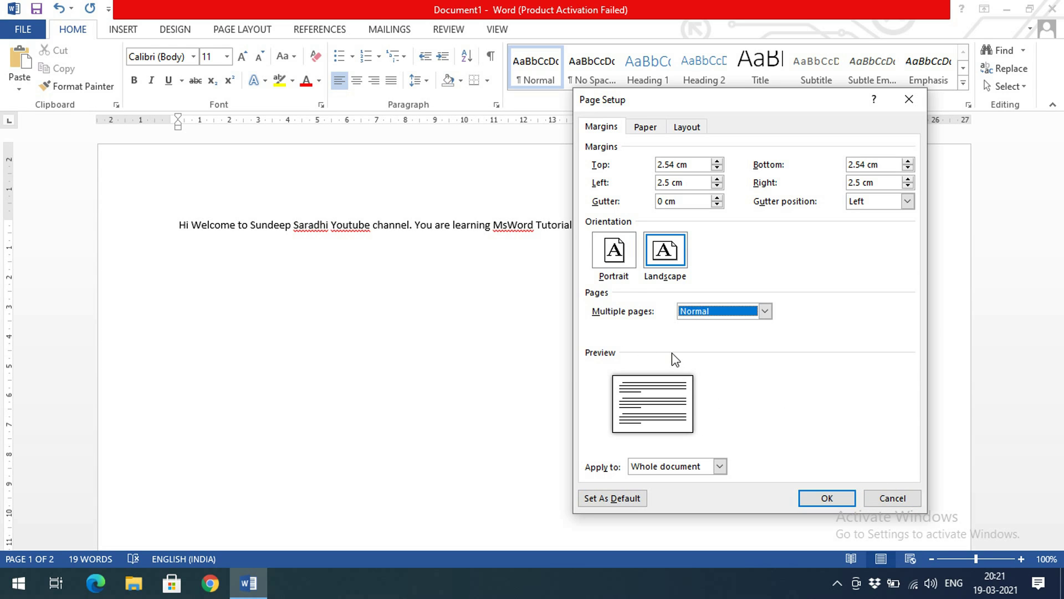
click(894, 499)
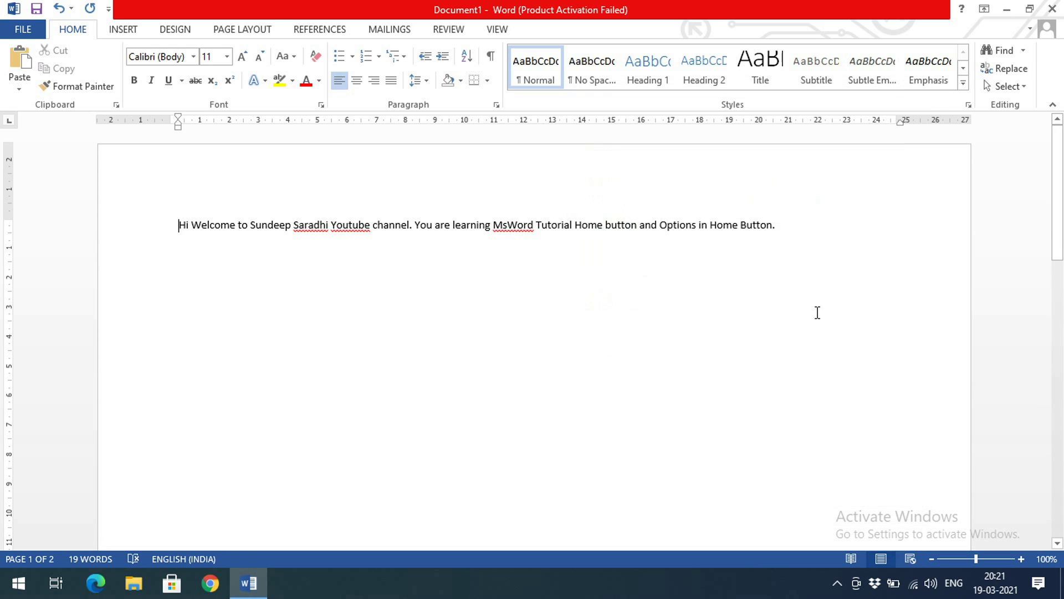
Add blank lines below the paragraph until the text cursor moves onto the second page.
click(178, 318)
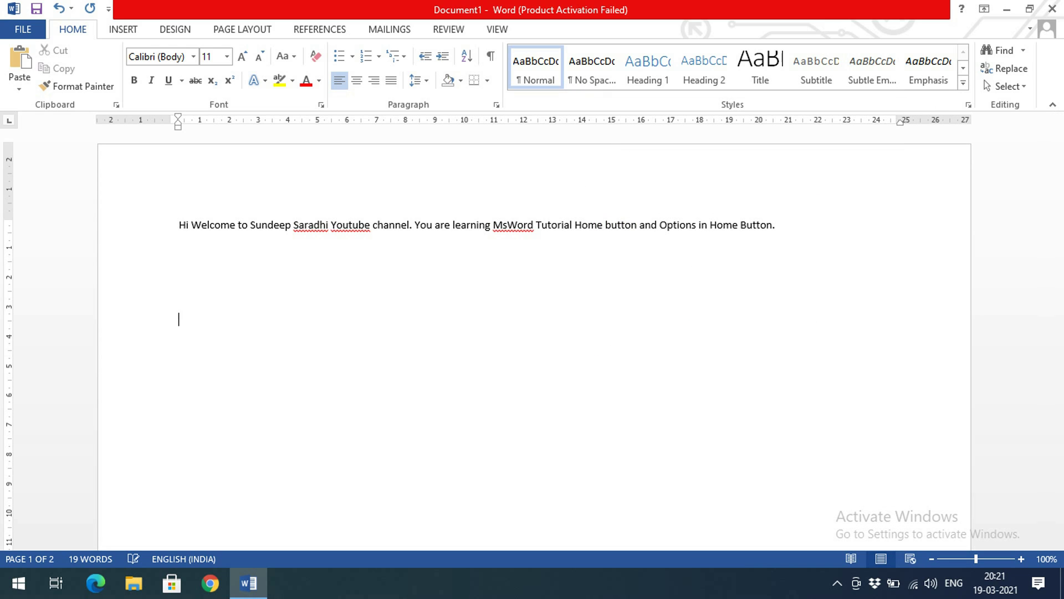
key(Return)
key(Return)
key(Return)
key(Return)
key(Return)
key(Return)
key(Return)
key(Return)
key(Return)
key(Return)
key(Return)
key(Return)
key(Return)
key(Return)
key(Return)
key(Return)
key(Return)
key(Return)
key(Return)
key(Return)
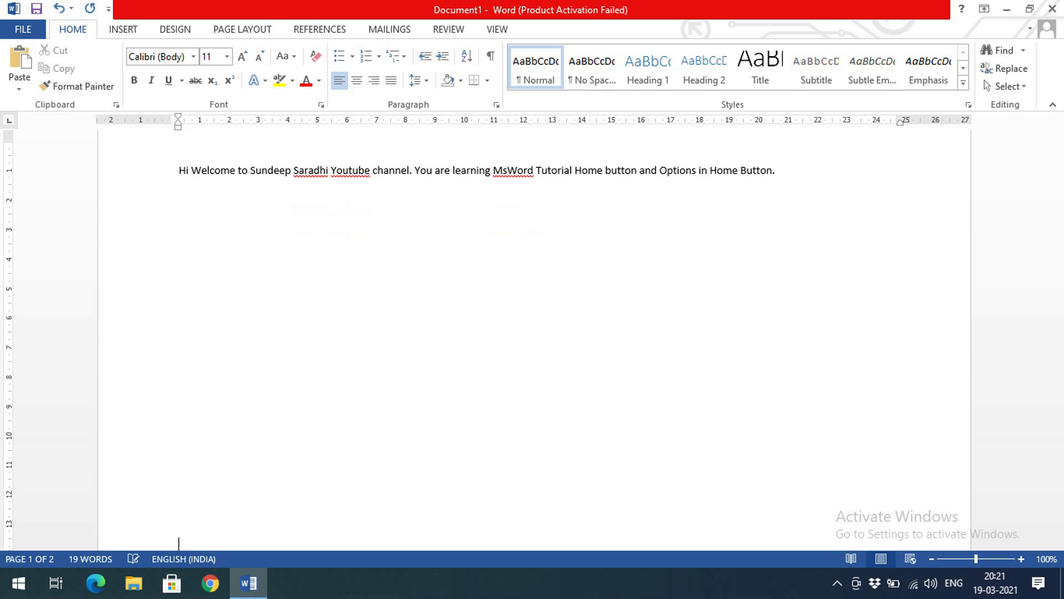
key(Return)
key(Return)
key(Return)
key(Return)
key(Return)
key(Return)
key(Return)
key(Return)
key(Return)
key(Return)
key(Return)
key(Return)
key(Return)
key(Return)
key(Return)
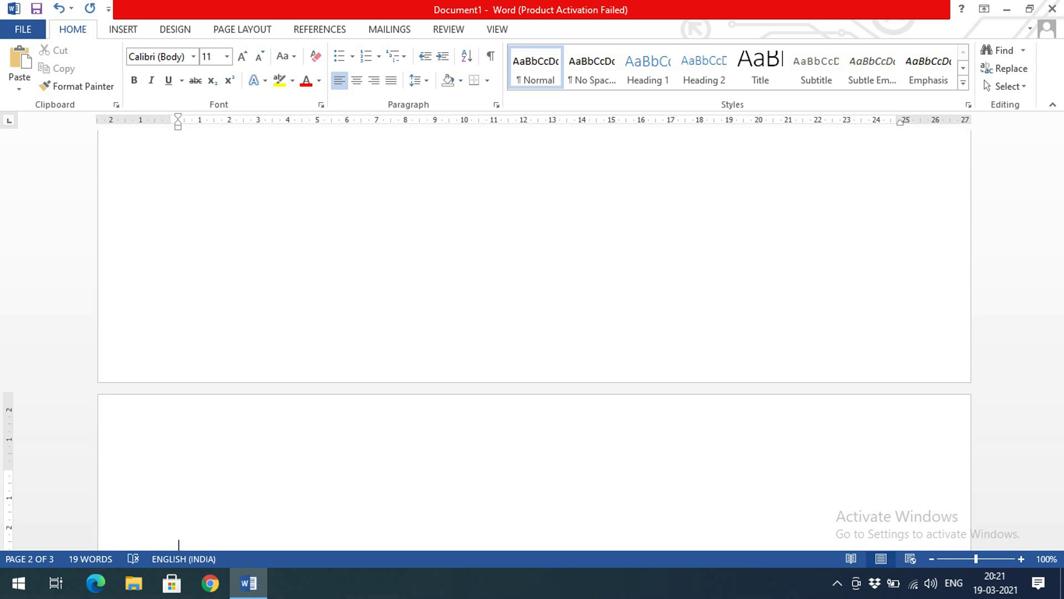
Look over both pages and apply portrait orientation to the whole document in Page Setup.
scroll(292, 340, up, 12)
scroll(311, 342, down, 15)
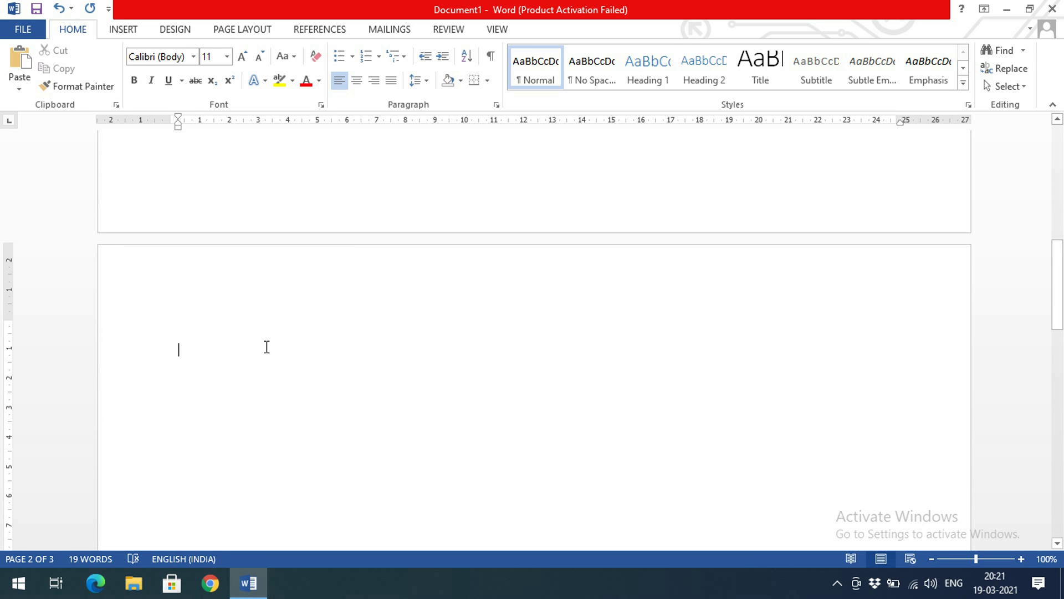
double_click(138, 122)
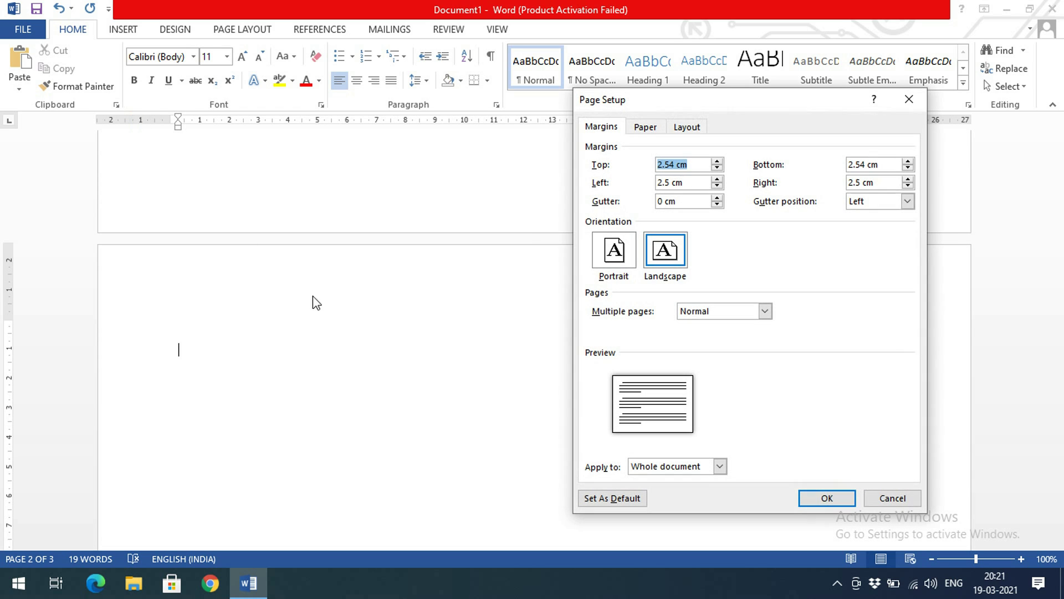
click(614, 253)
click(827, 498)
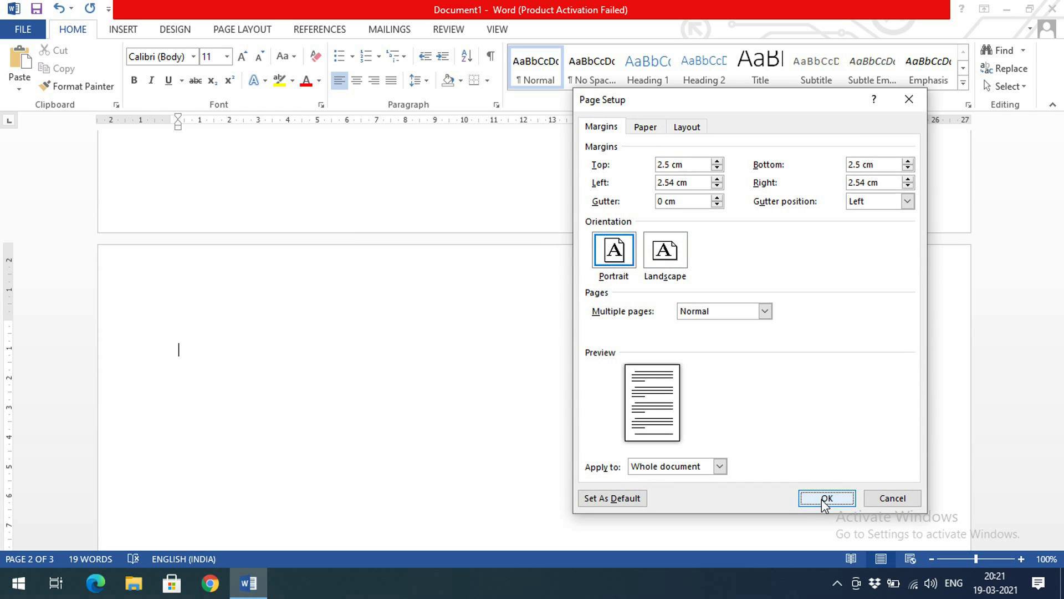
Reopen Page Setup for the first page and review the multiple-pages and apply-to choices for the margins.
scroll(567, 350, up, 14)
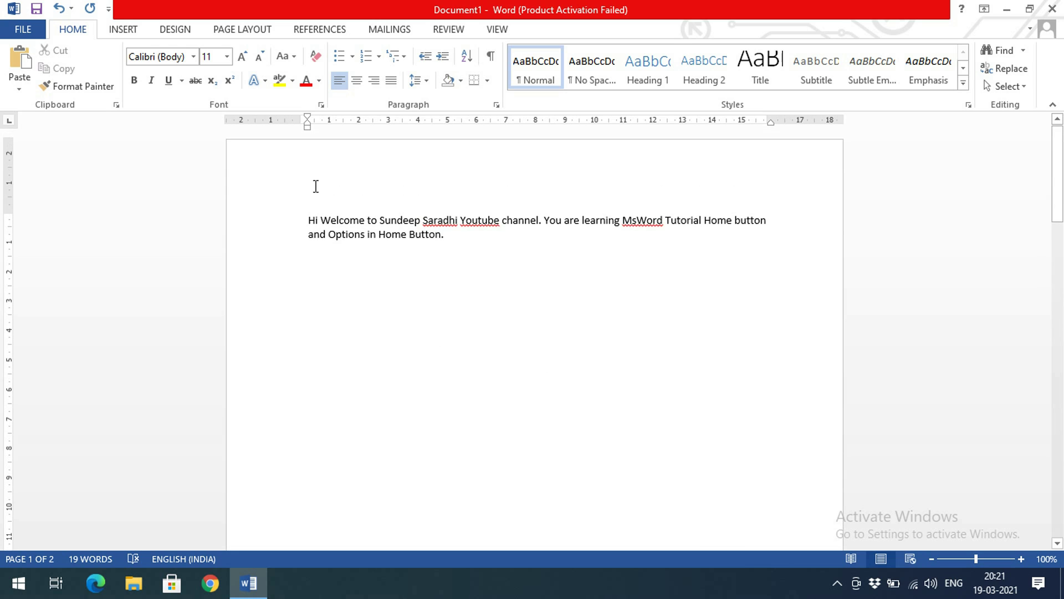
double_click(254, 123)
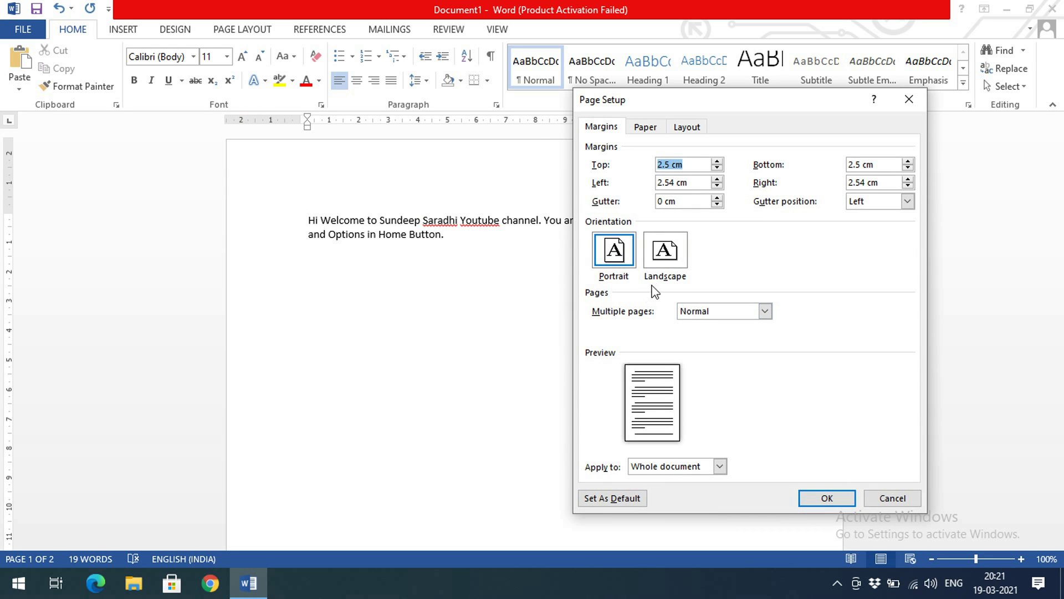
click(719, 308)
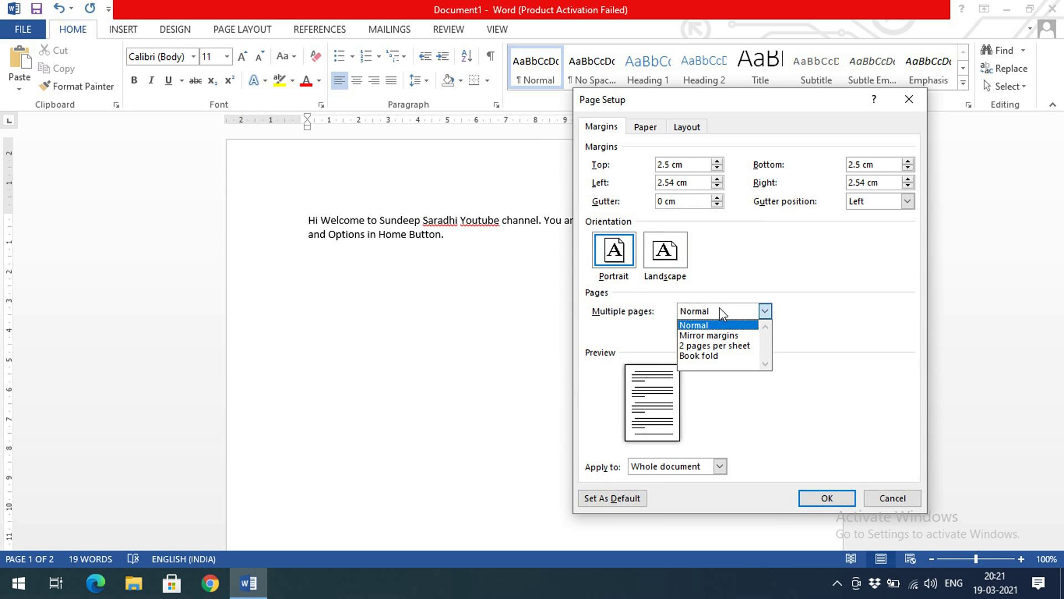
click(719, 308)
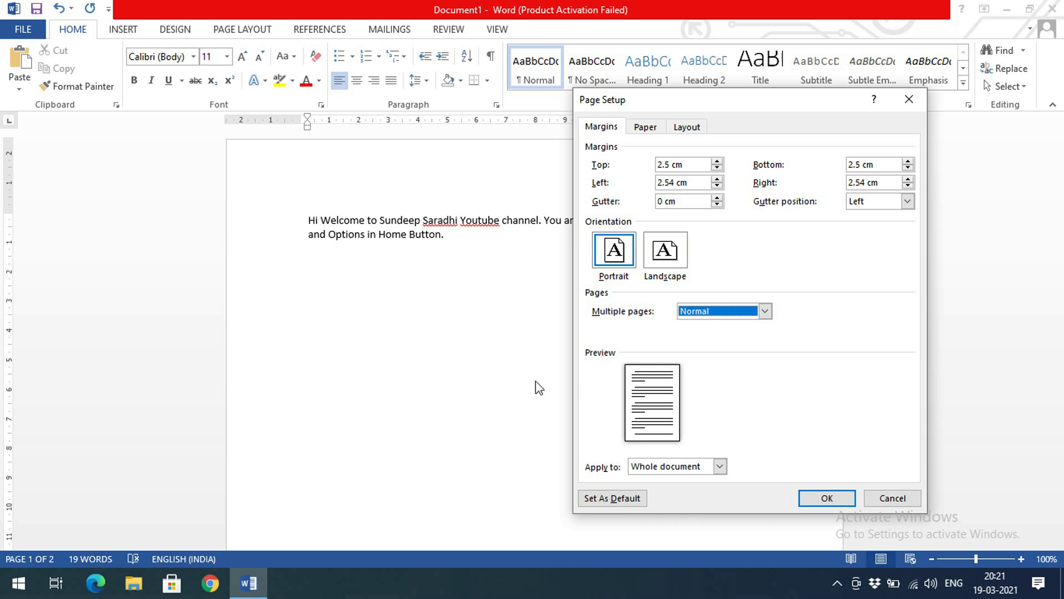
click(663, 466)
click(663, 465)
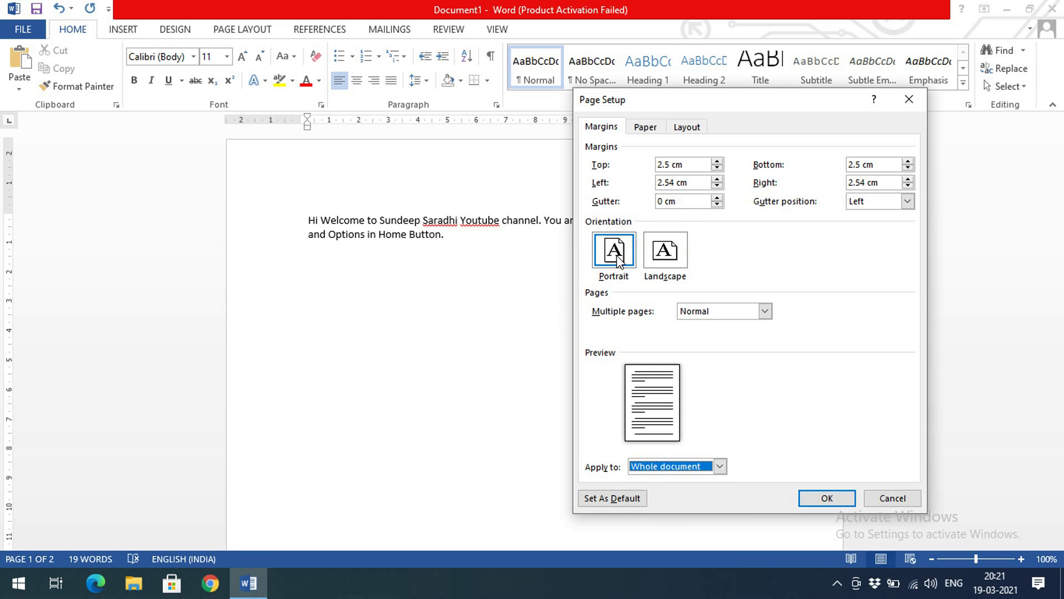
Look through the paper size and layout settings in Page Setup without applying them, and the page layout commands on the ribbon.
click(646, 126)
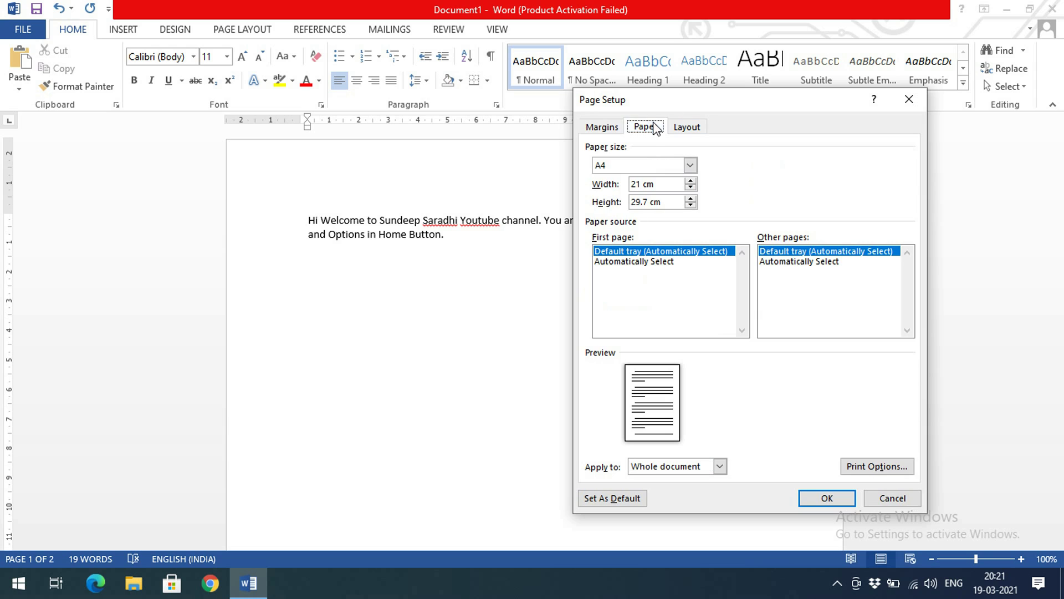
click(656, 167)
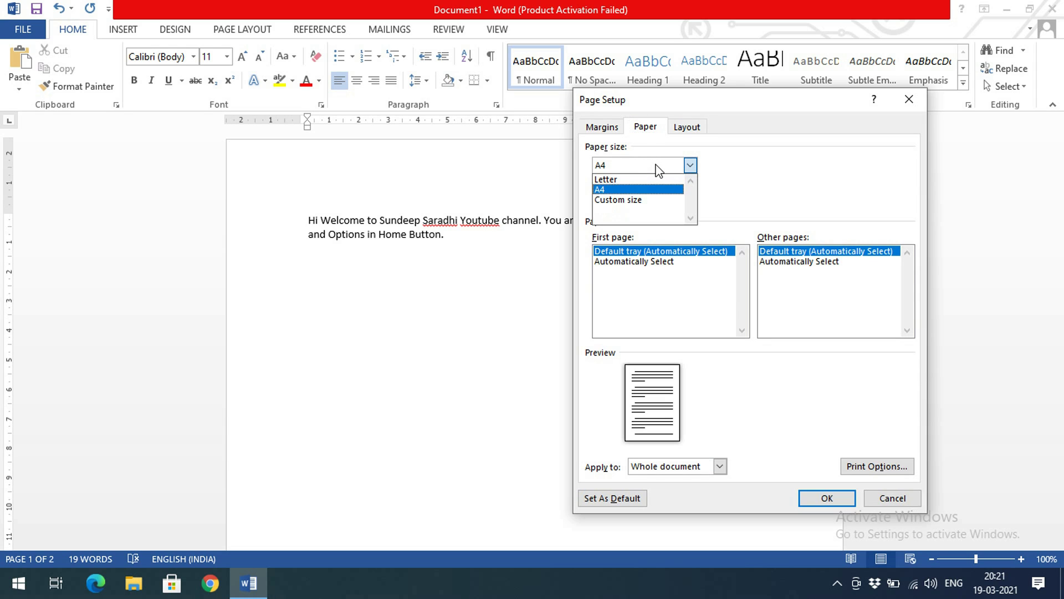
click(648, 203)
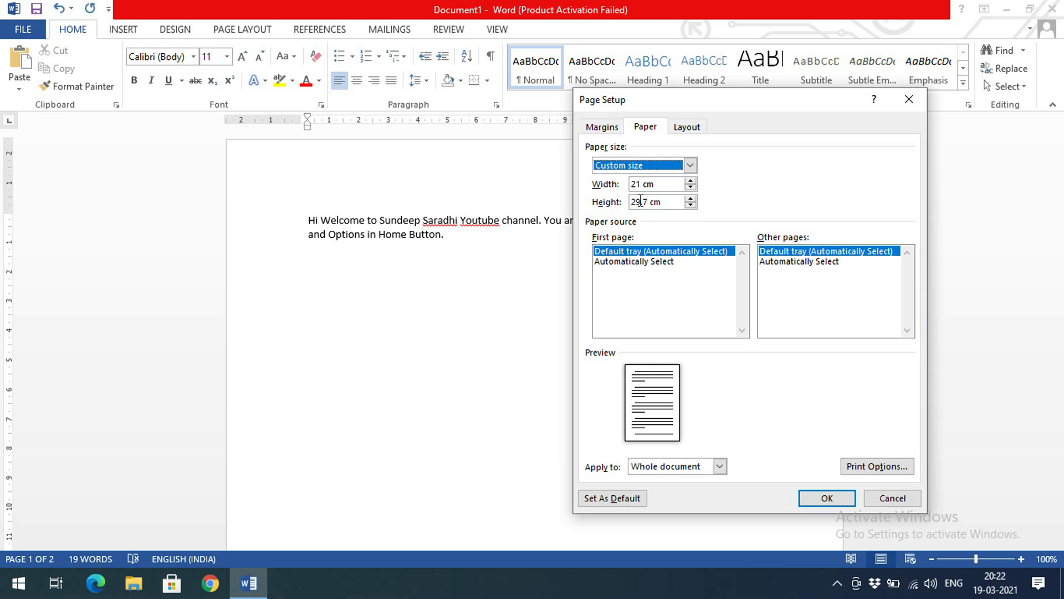
click(686, 127)
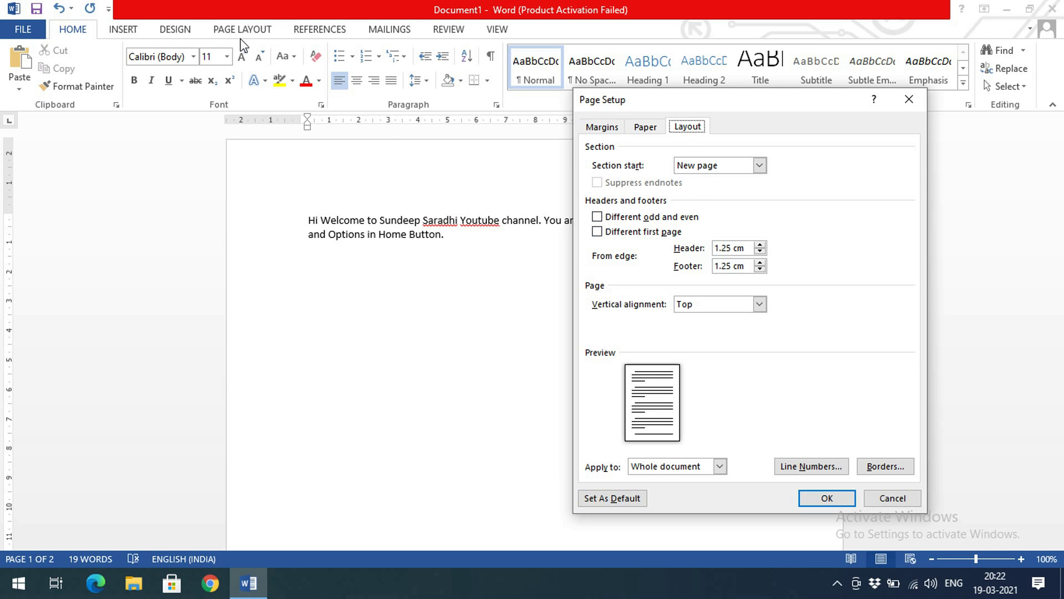
click(893, 497)
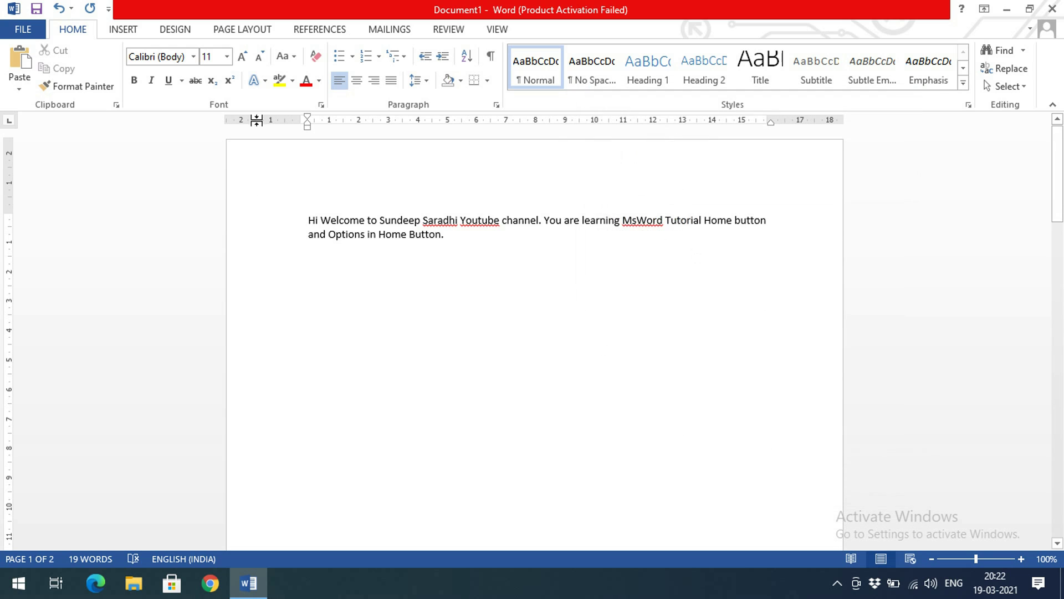
click(230, 30)
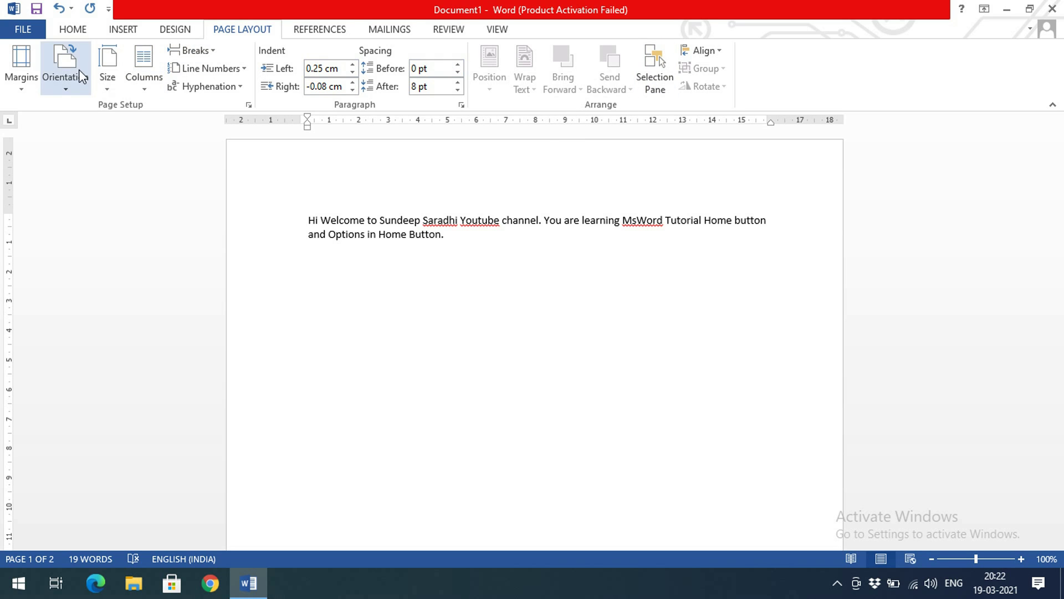
click(74, 30)
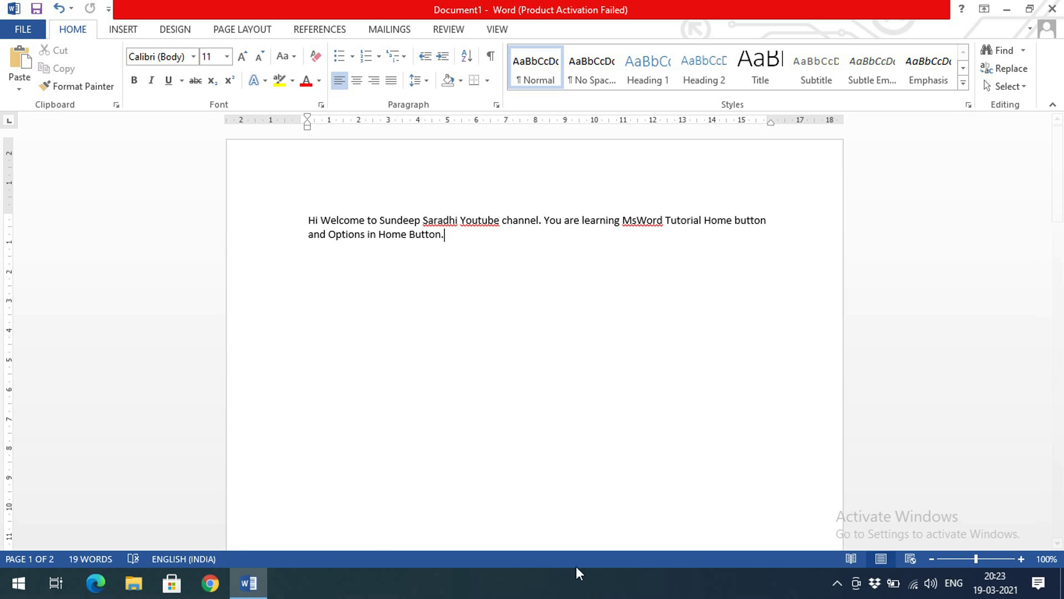
Show the document in Read Mode and look at its file information from there.
click(850, 559)
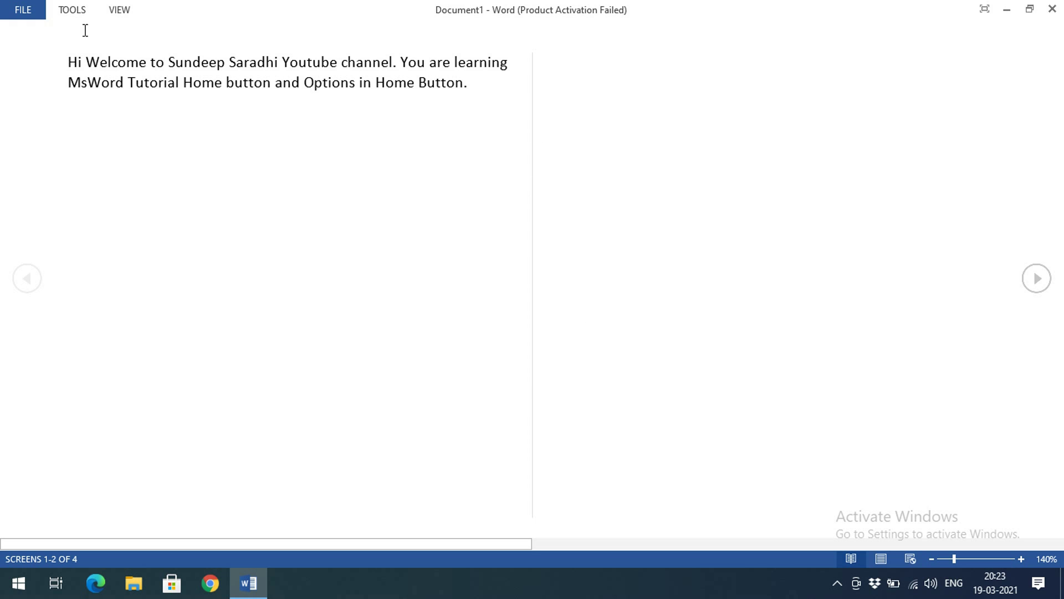
click(67, 11)
click(25, 12)
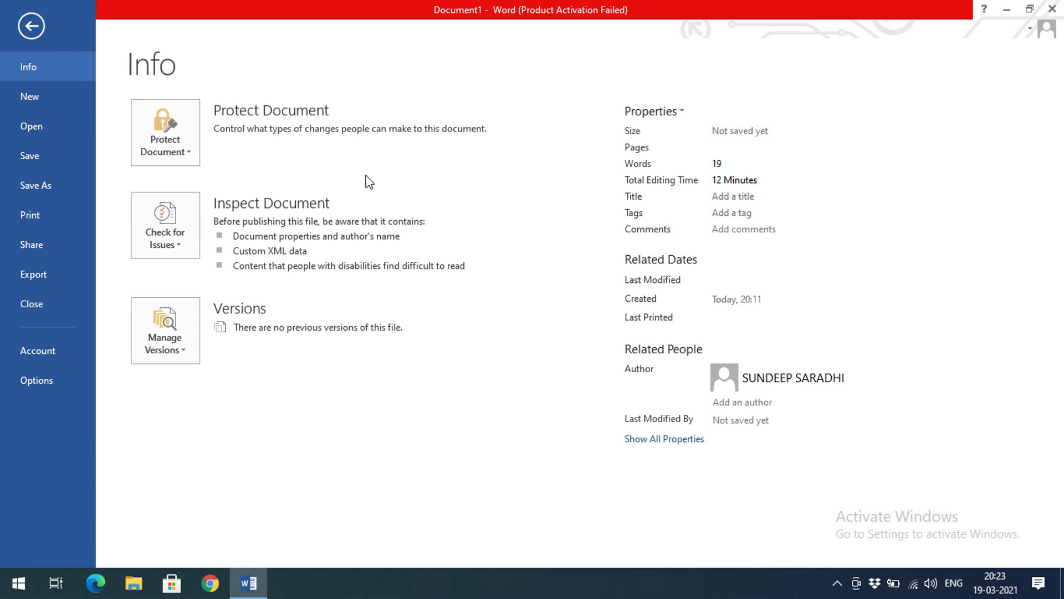
click(30, 27)
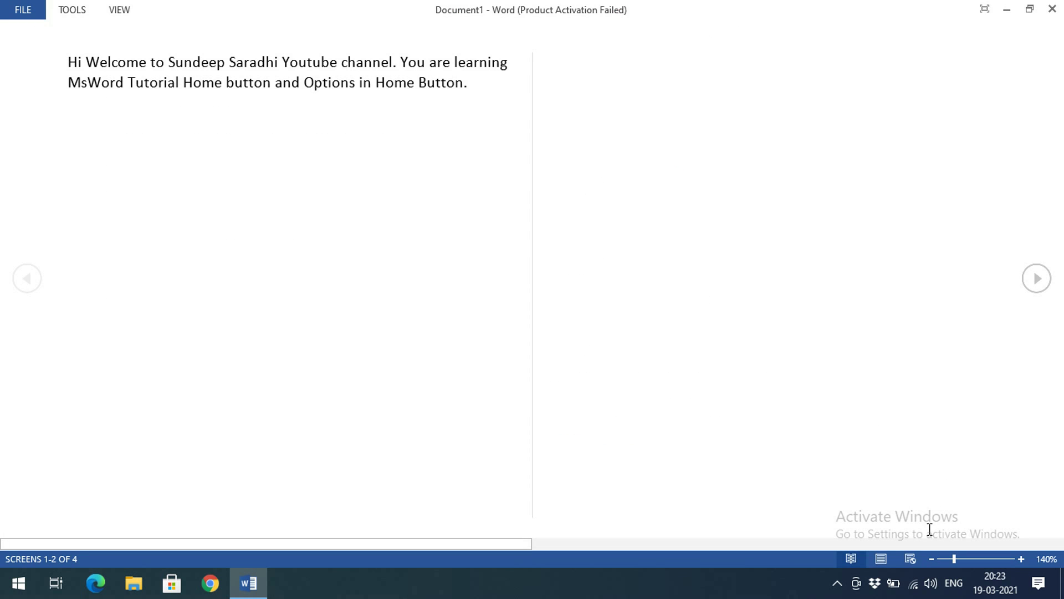
View the document text in Web Layout and return to Print Layout.
click(905, 561)
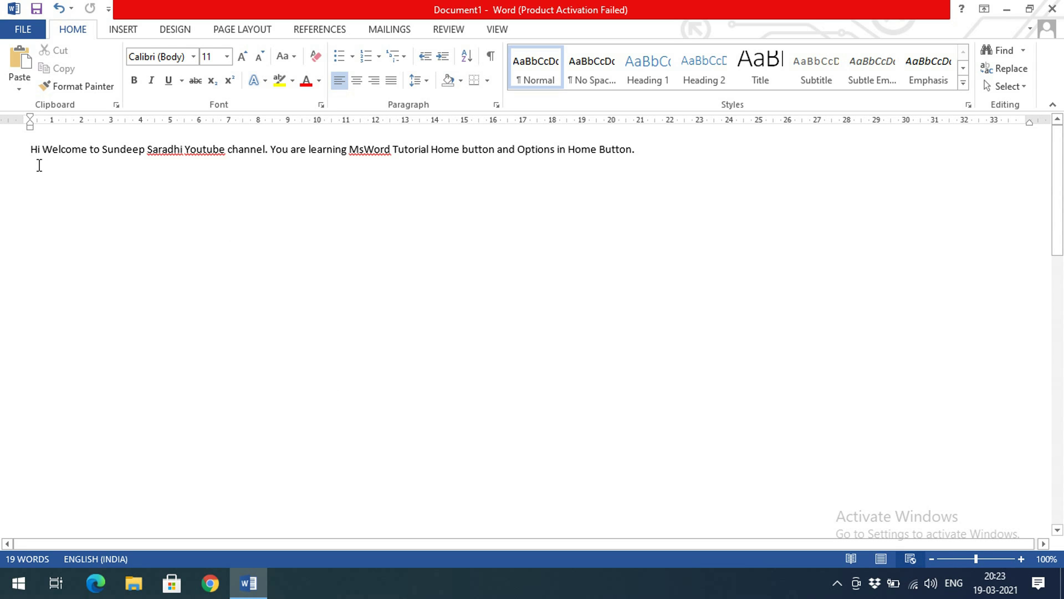
drag(37, 153, 623, 194)
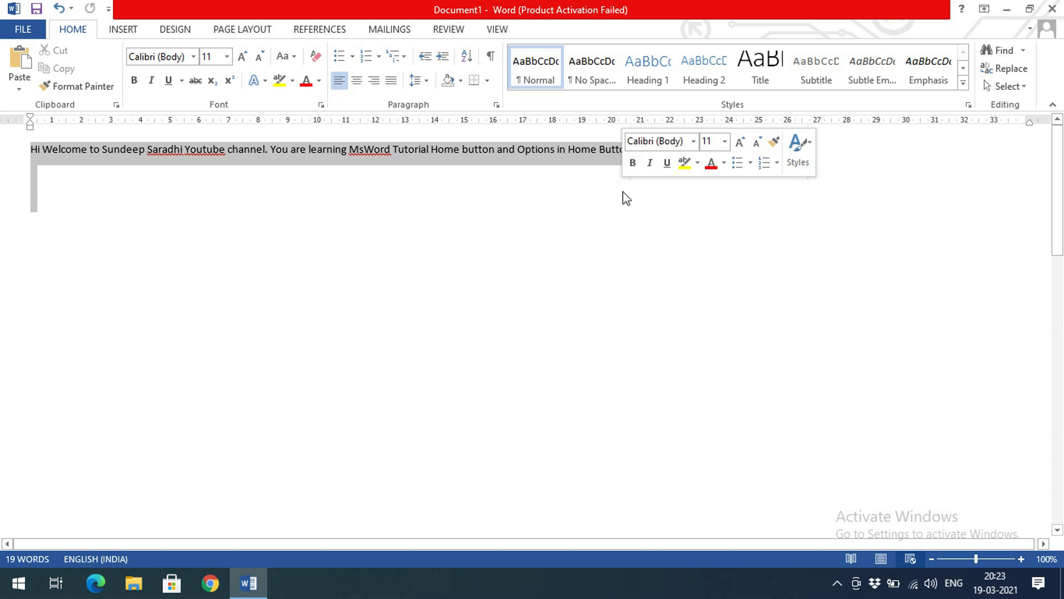
click(443, 237)
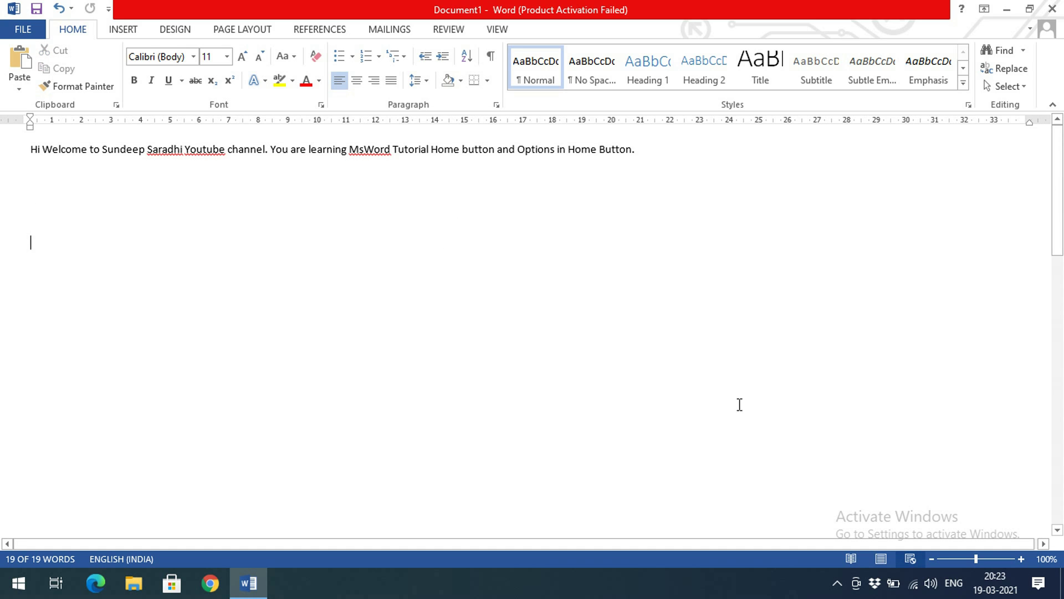
click(878, 557)
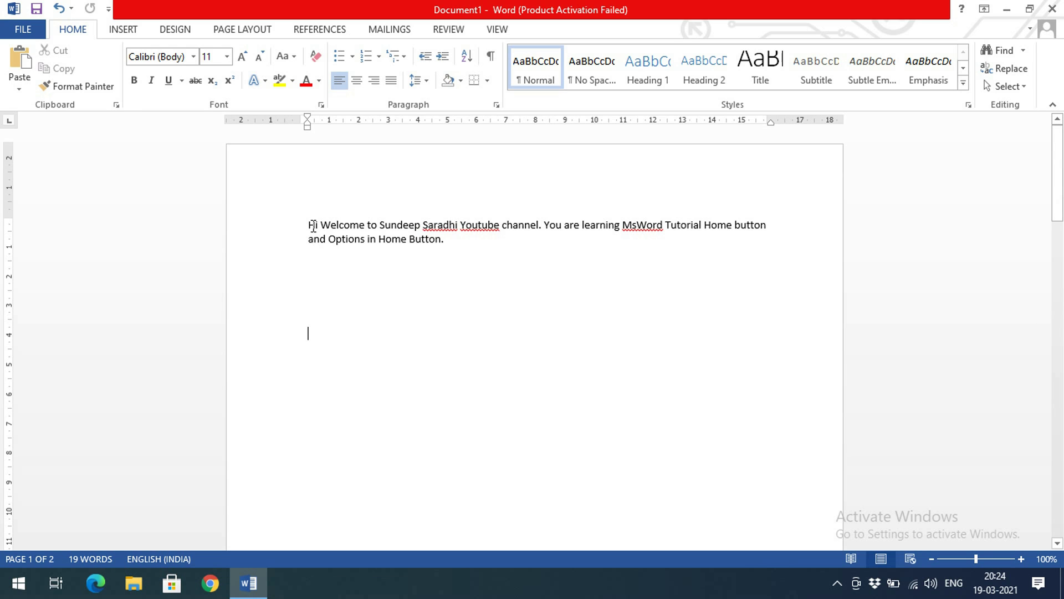
Check the word count for the whole paragraph and for its first sentence alone.
key(ctrl+a)
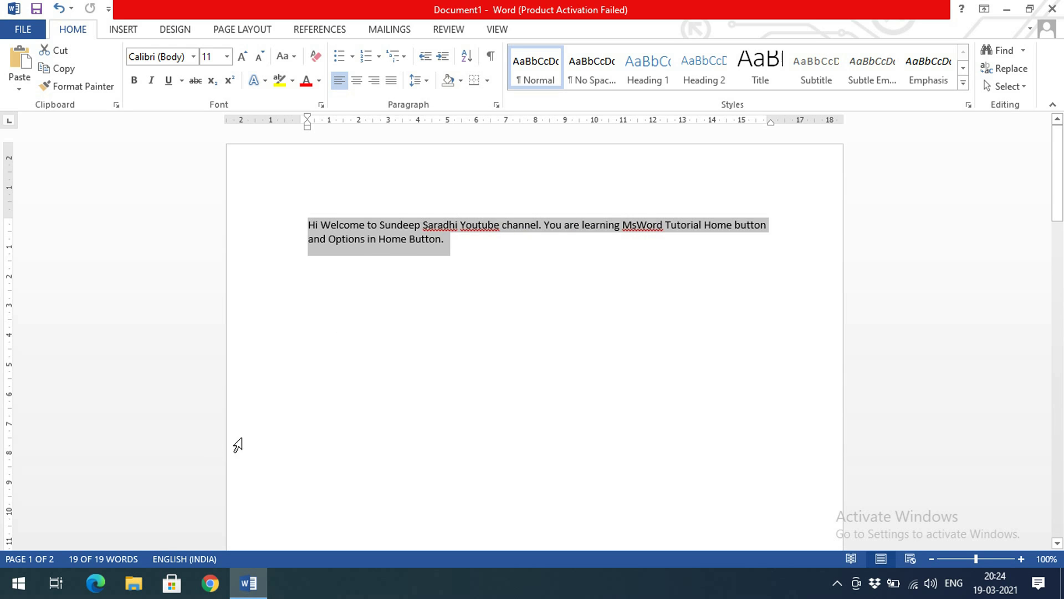
click(390, 337)
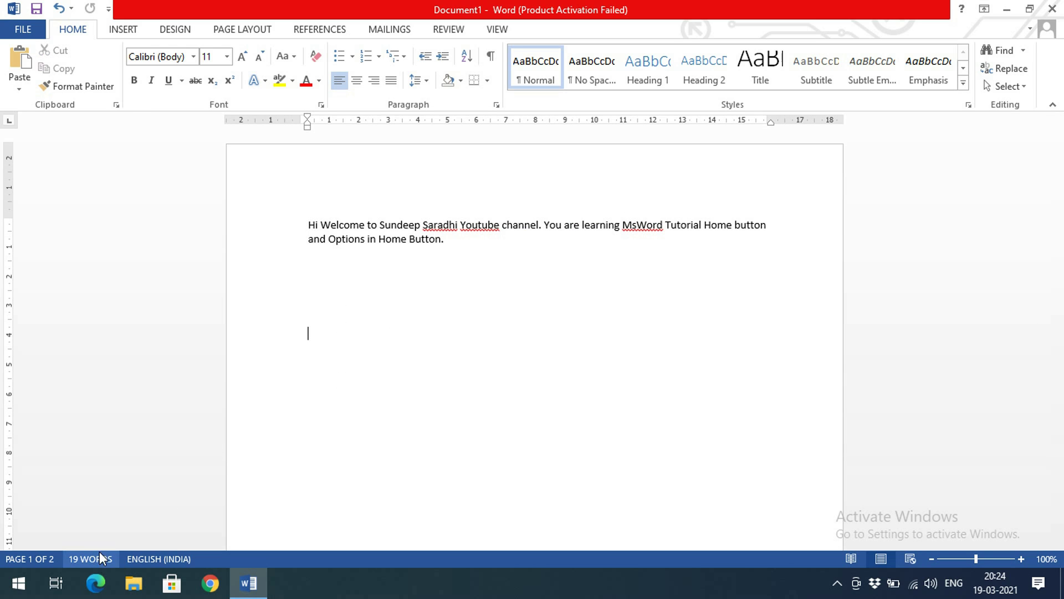
drag(310, 228, 542, 230)
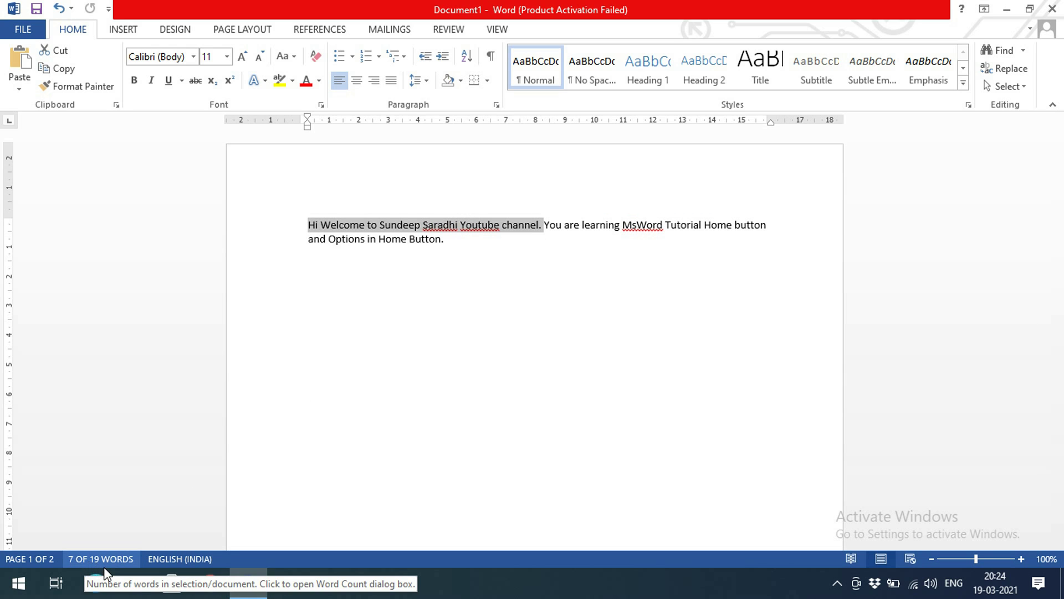
click(427, 228)
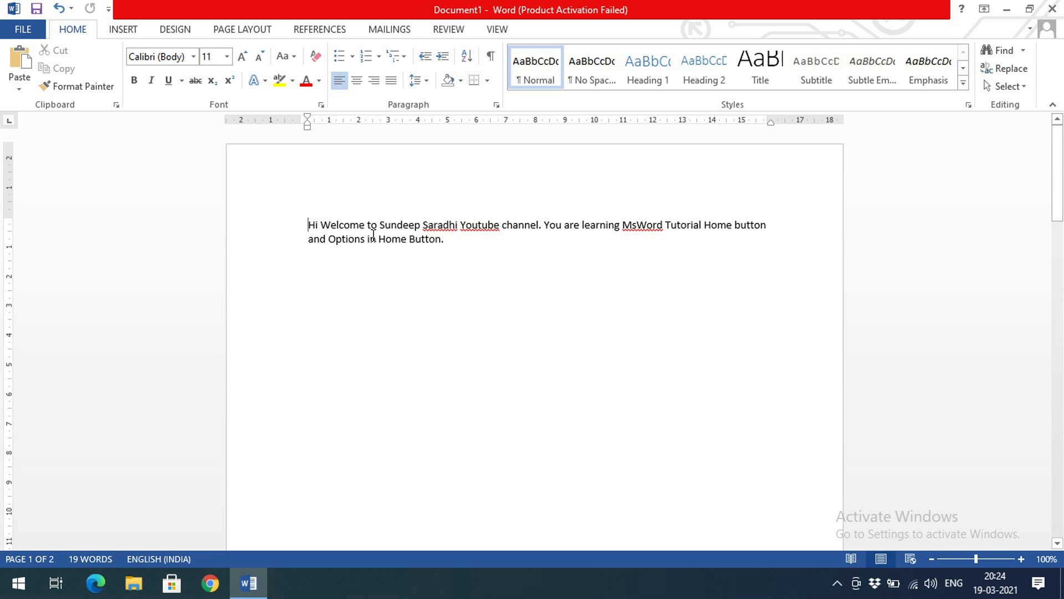
triple_click(327, 231)
click(361, 366)
drag(312, 225, 543, 225)
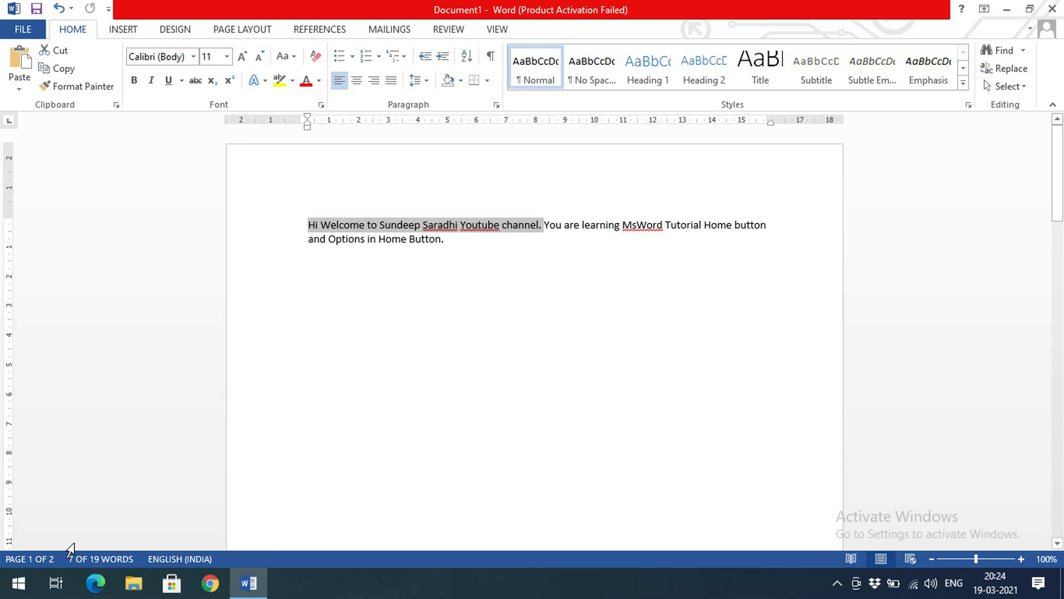
click(468, 458)
Place the text cursor on the second page to check the page number in the status bar.
scroll(497, 362, down, 14)
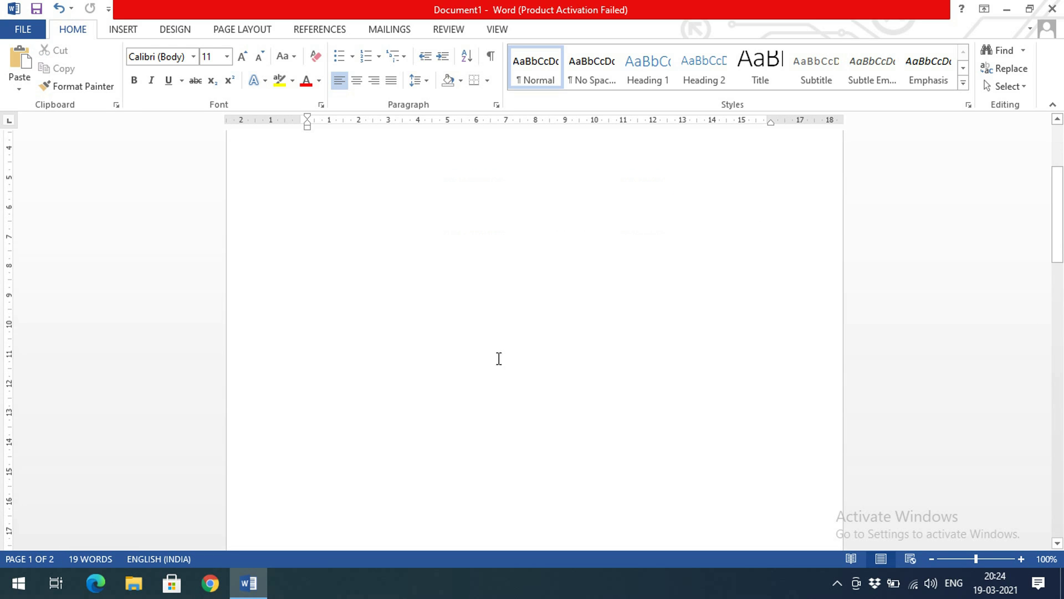
scroll(497, 346, down, 12)
scroll(371, 321, up, 4)
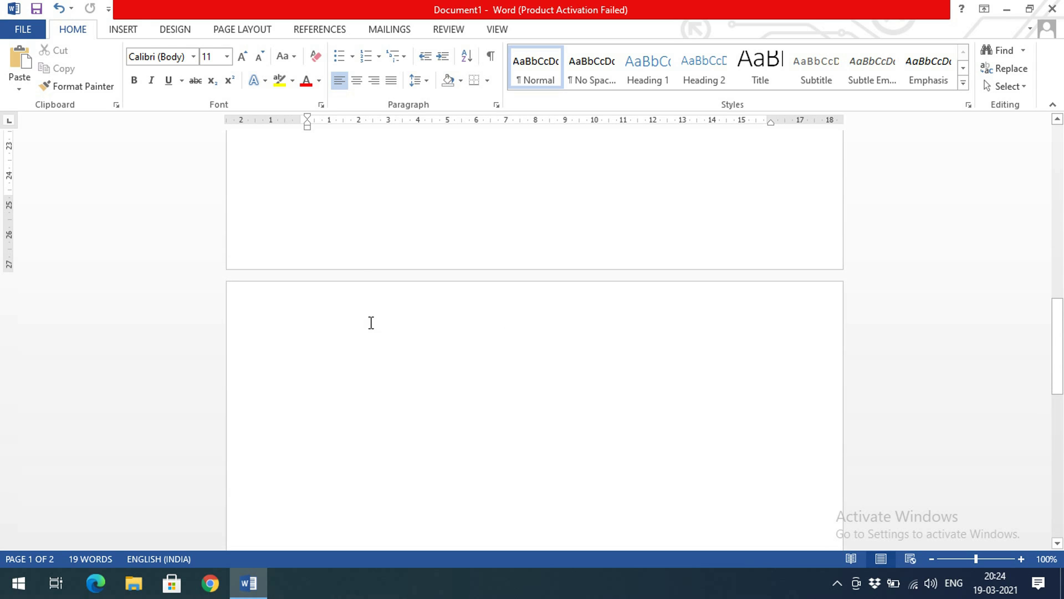
key(XF86MonBrightnessUp)
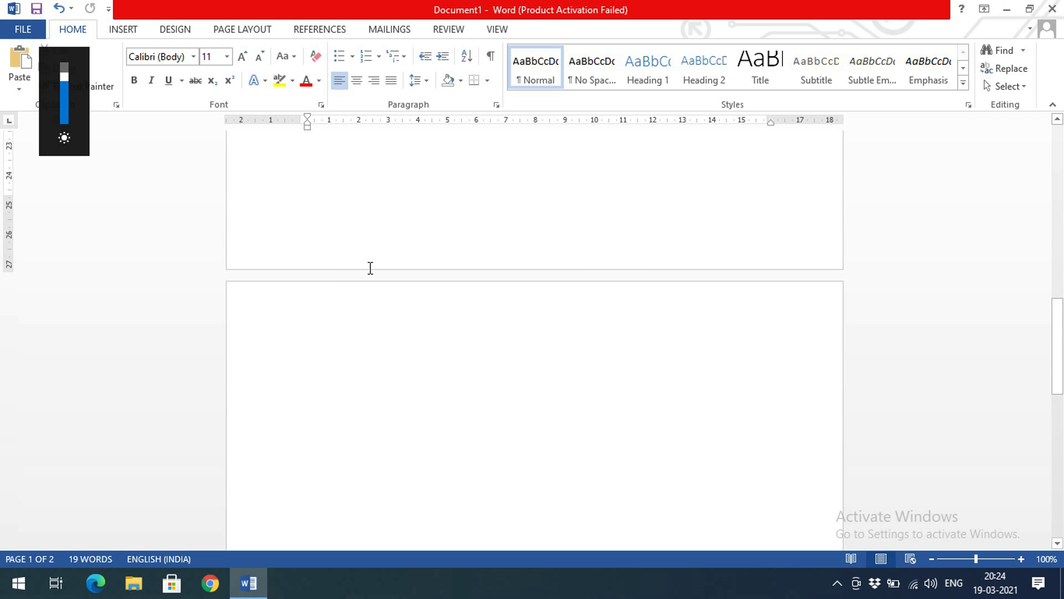
key(XF86MonBrightnessUp)
click(357, 206)
click(365, 348)
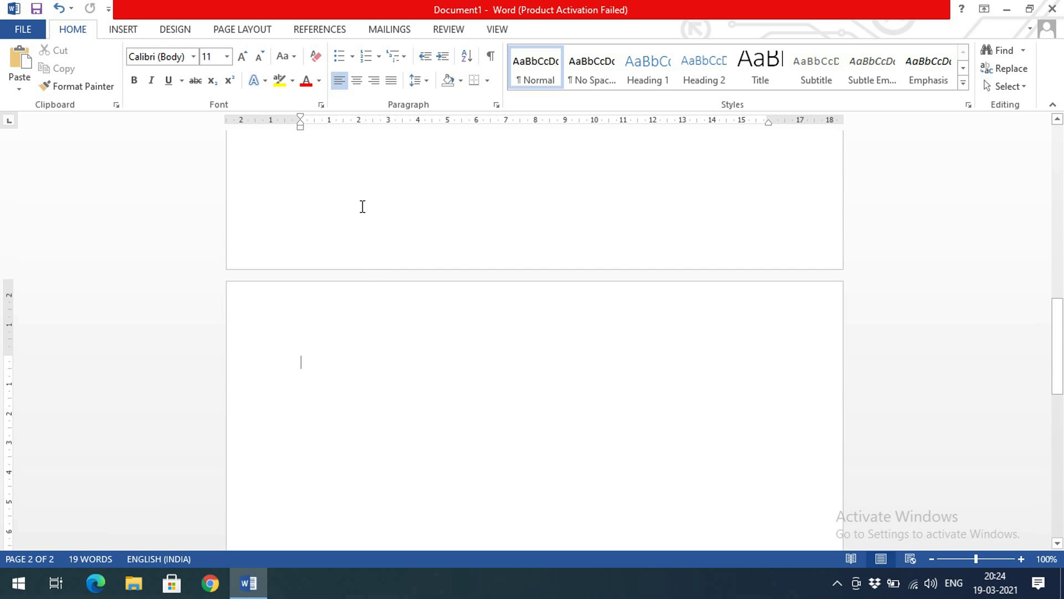
Delete blank lines from the end of the first page upward until the document has only one page.
click(378, 187)
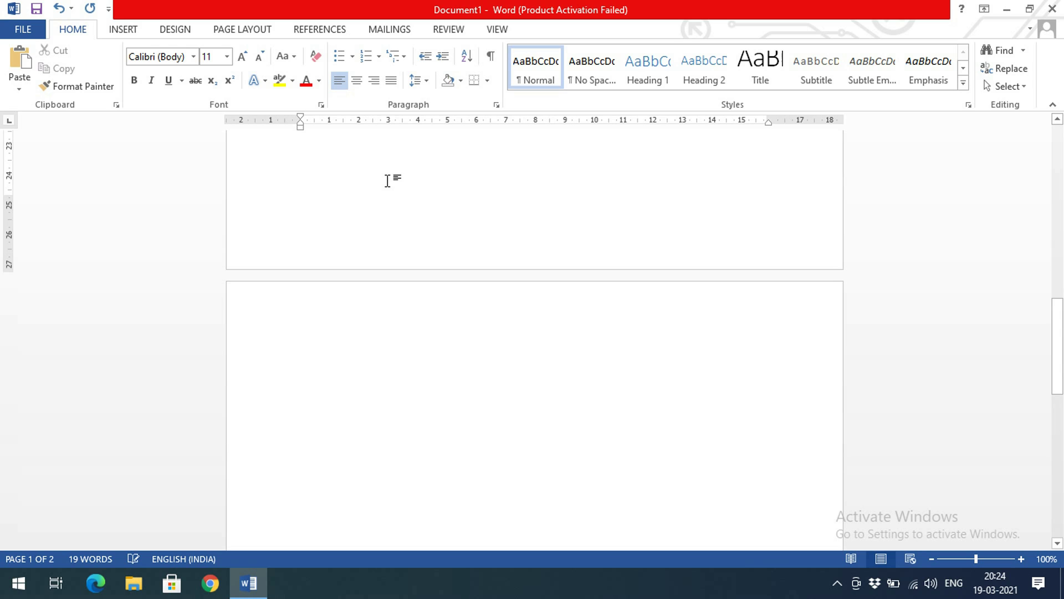
scroll(383, 283, up, 5)
scroll(380, 305, up, 3)
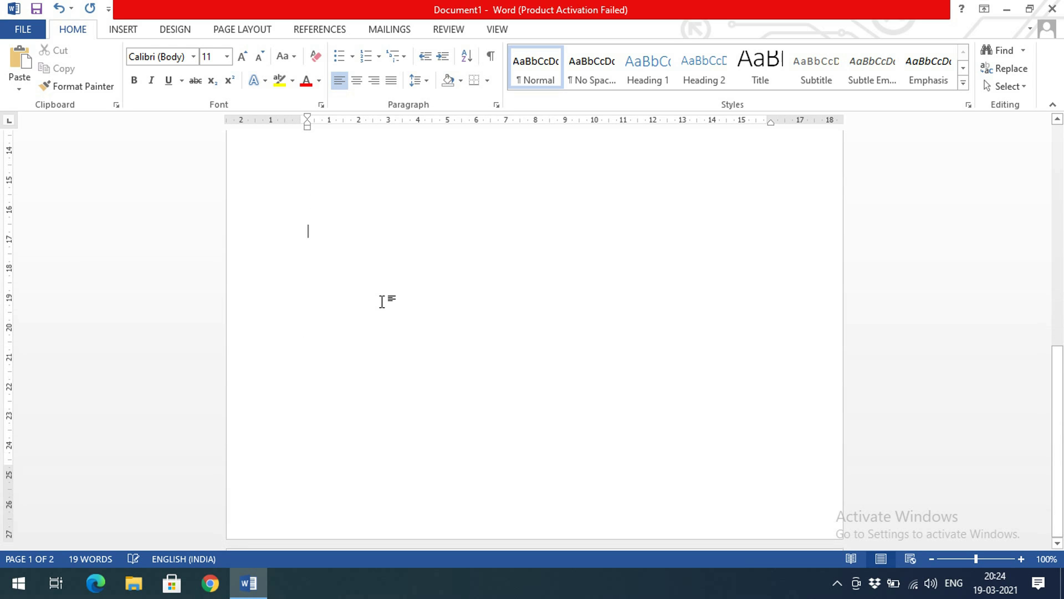
scroll(371, 299, up, 3)
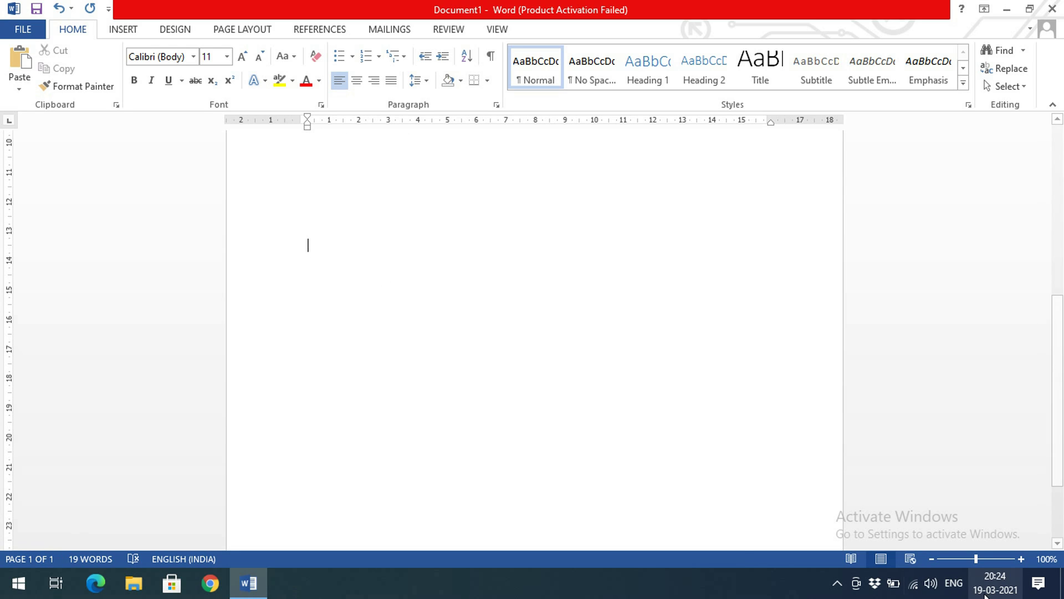
scroll(588, 410, up, 6)
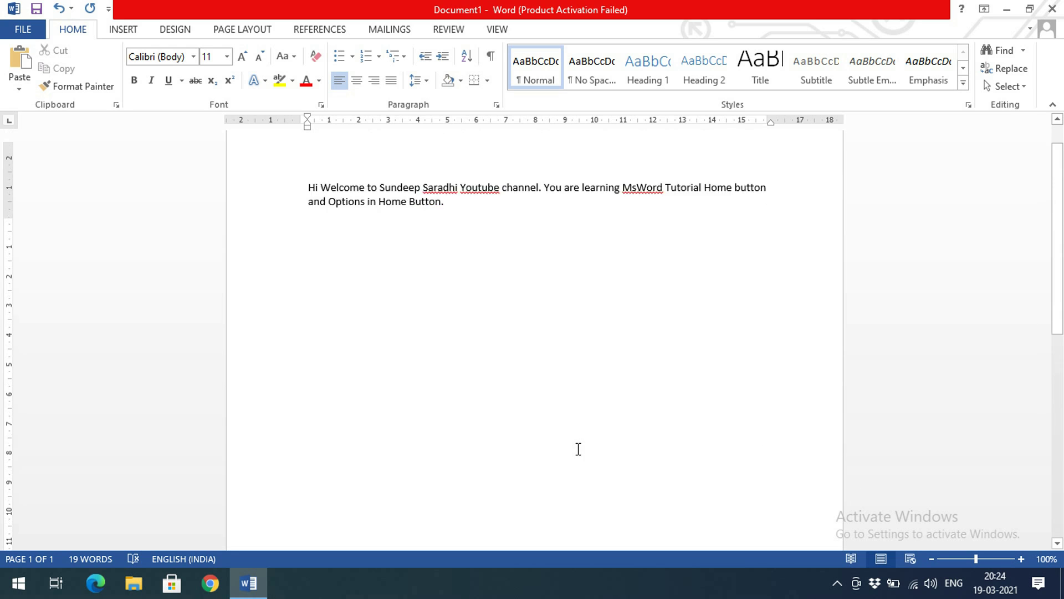
Zoom in on the document to 180%.
click(1022, 559)
click(1023, 559)
click(1022, 559)
click(1022, 559)
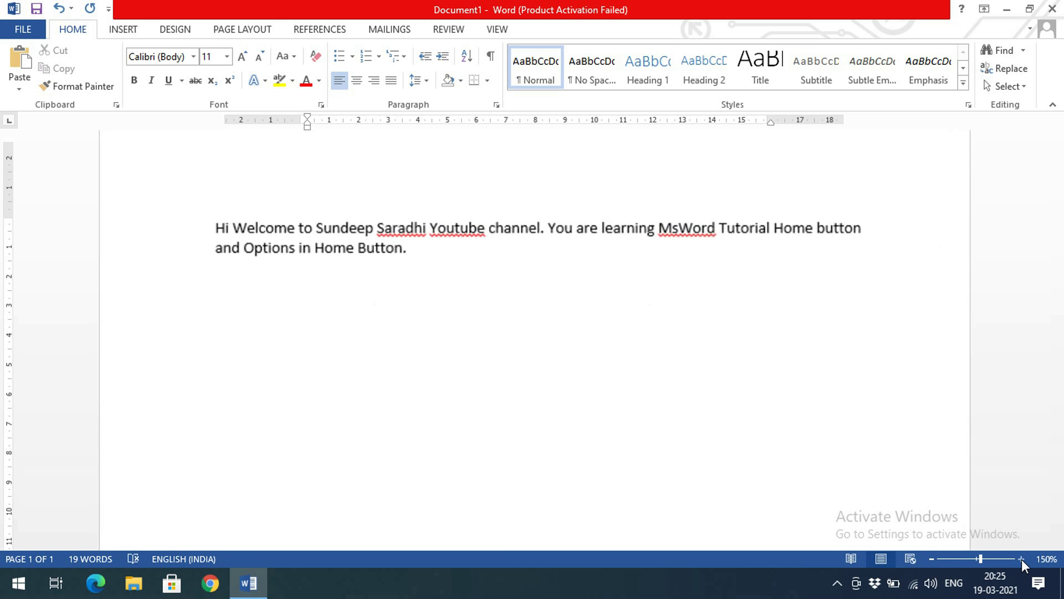
click(1022, 559)
click(1023, 559)
click(1022, 558)
click(1022, 559)
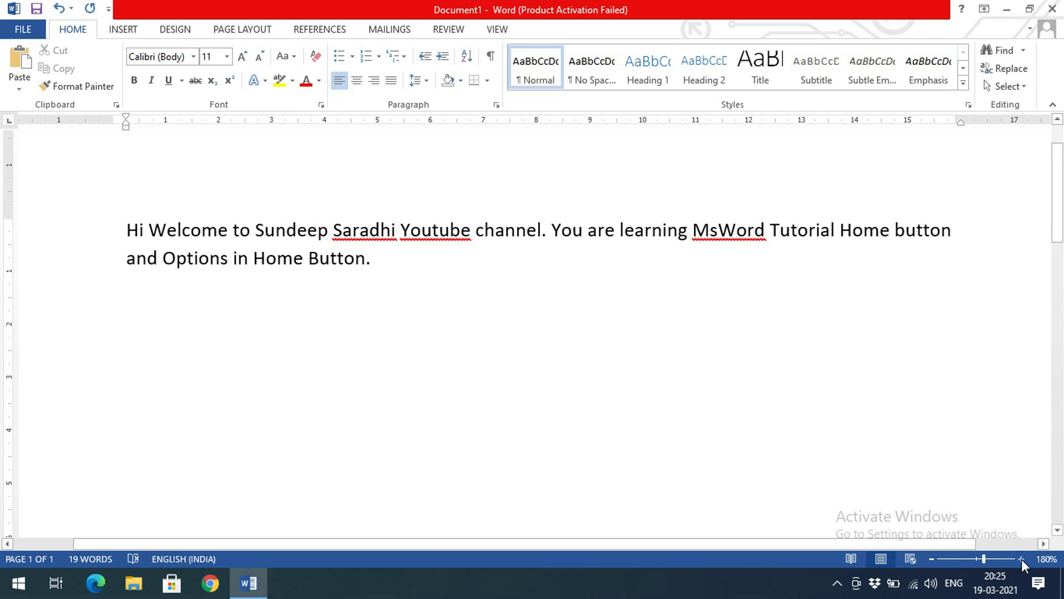
Zoom out of the document to 50%.
click(930, 559)
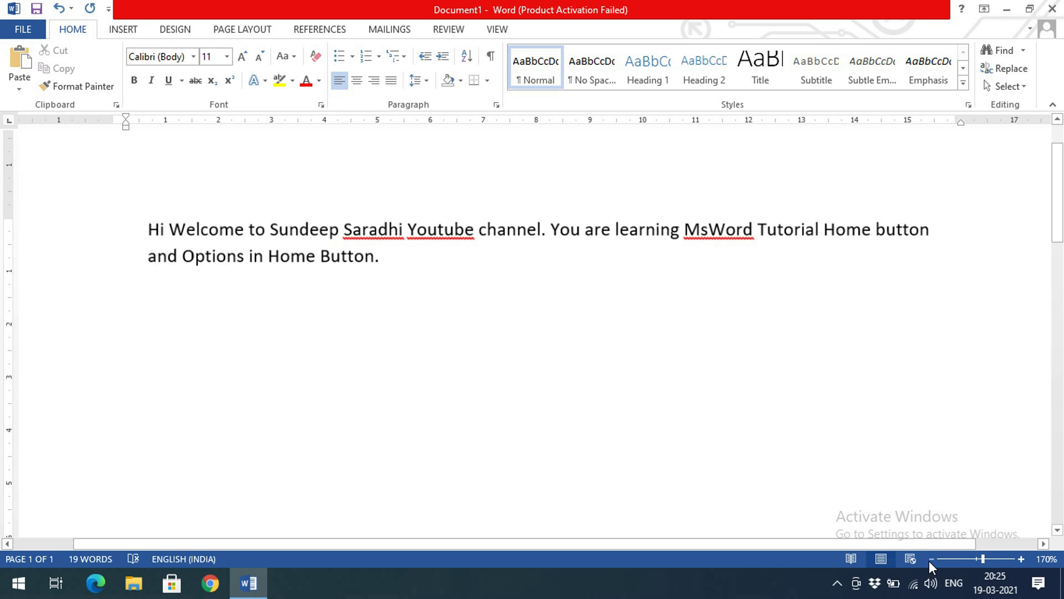
click(930, 559)
click(930, 559)
click(931, 559)
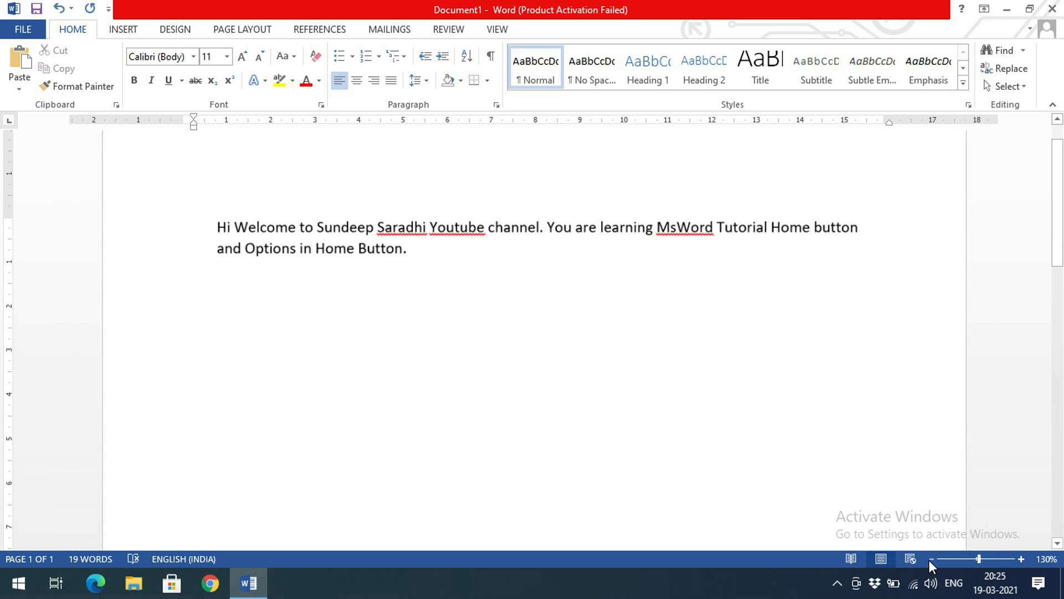
click(931, 559)
click(931, 559)
click(931, 559)
click(931, 559)
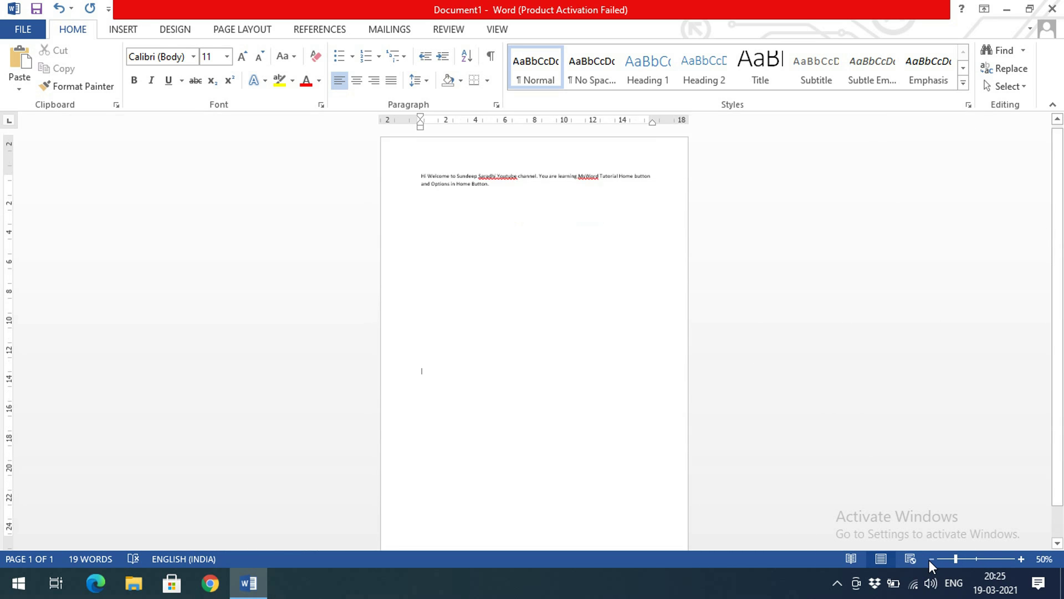
Restore the document zoom to 100% and bring the paragraph on the first page back into view.
click(1021, 559)
click(1022, 559)
click(1021, 559)
click(1021, 558)
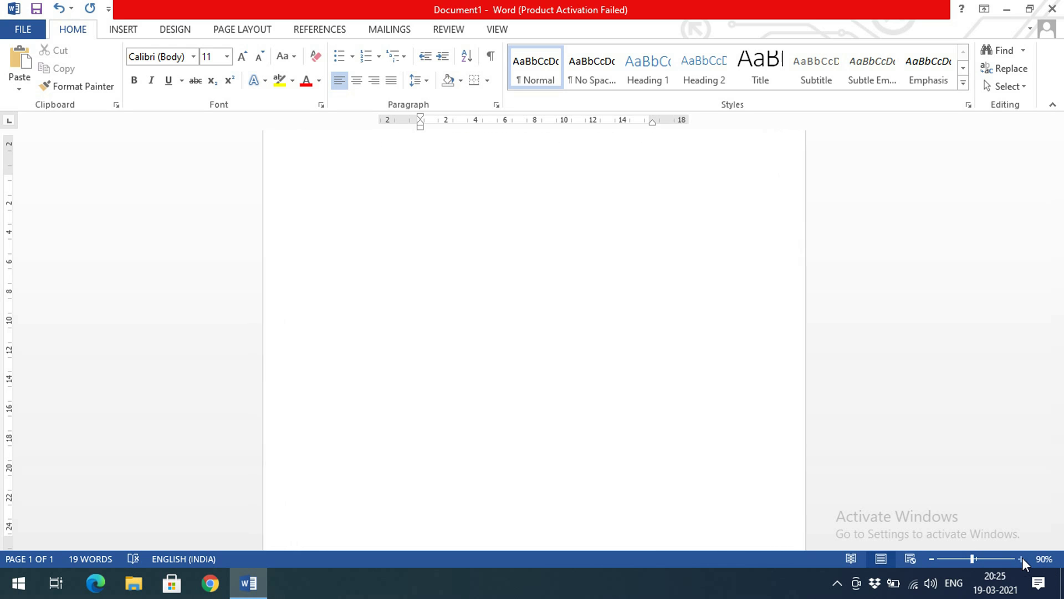
click(1021, 559)
scroll(642, 486, up, 3)
scroll(641, 486, up, 1)
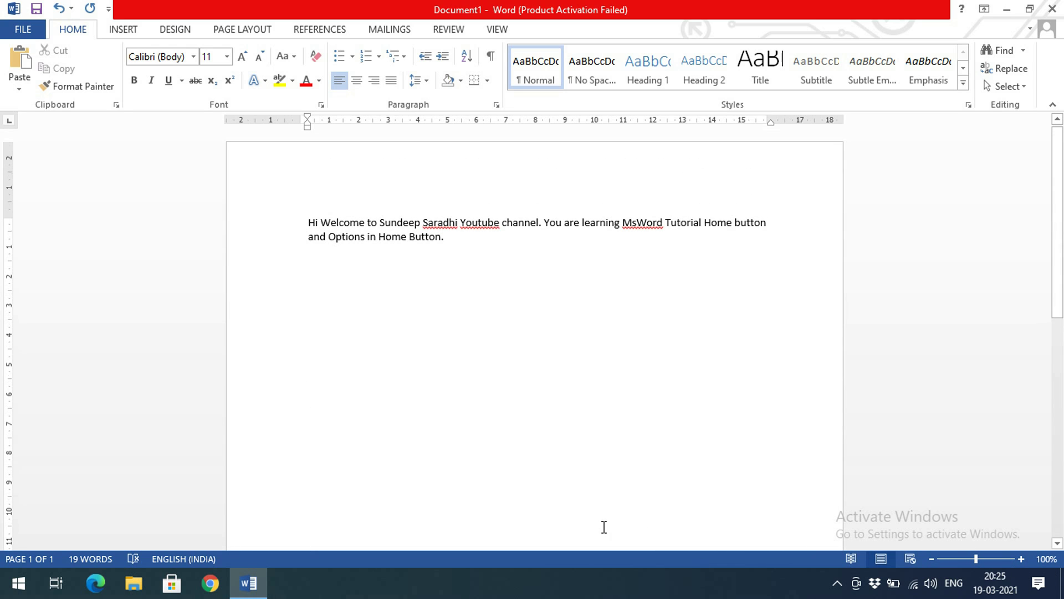